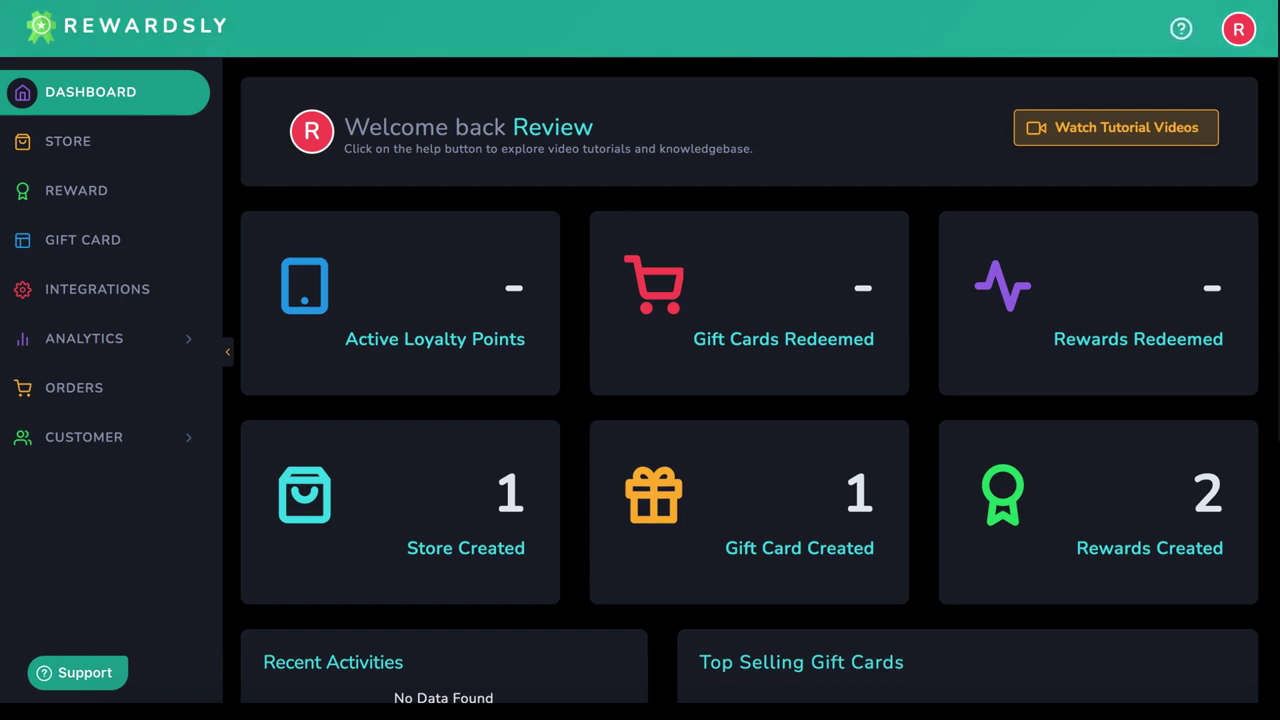
Step: Open the store list and begin a new store named DuckDonuts
scroll(395, 272, "down", 1)
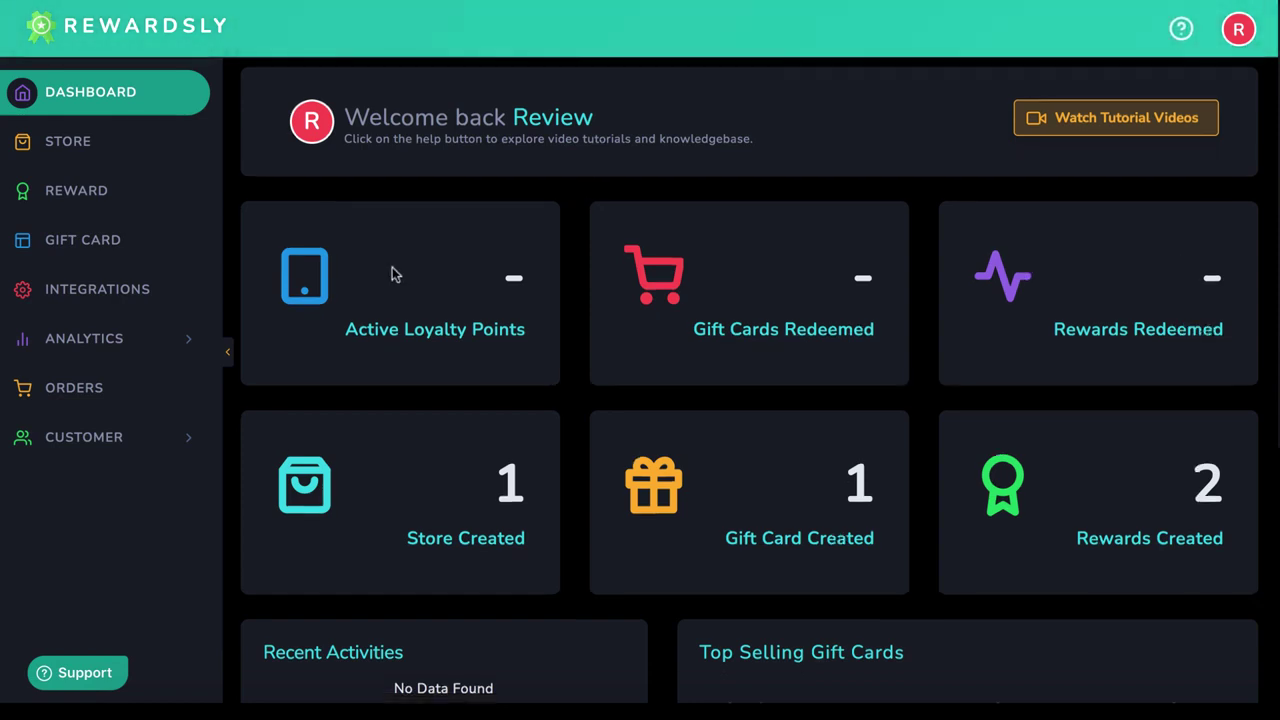
left_click(70, 147)
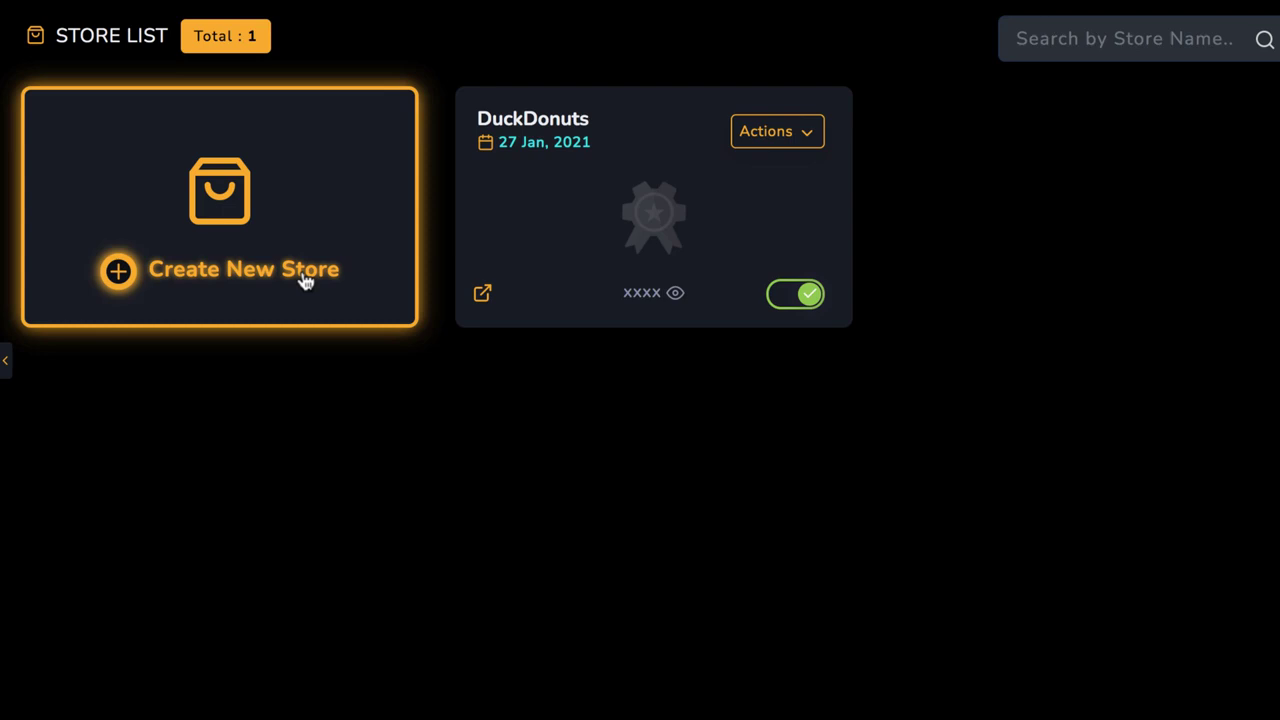
left_click(305, 280)
left_click(546, 209)
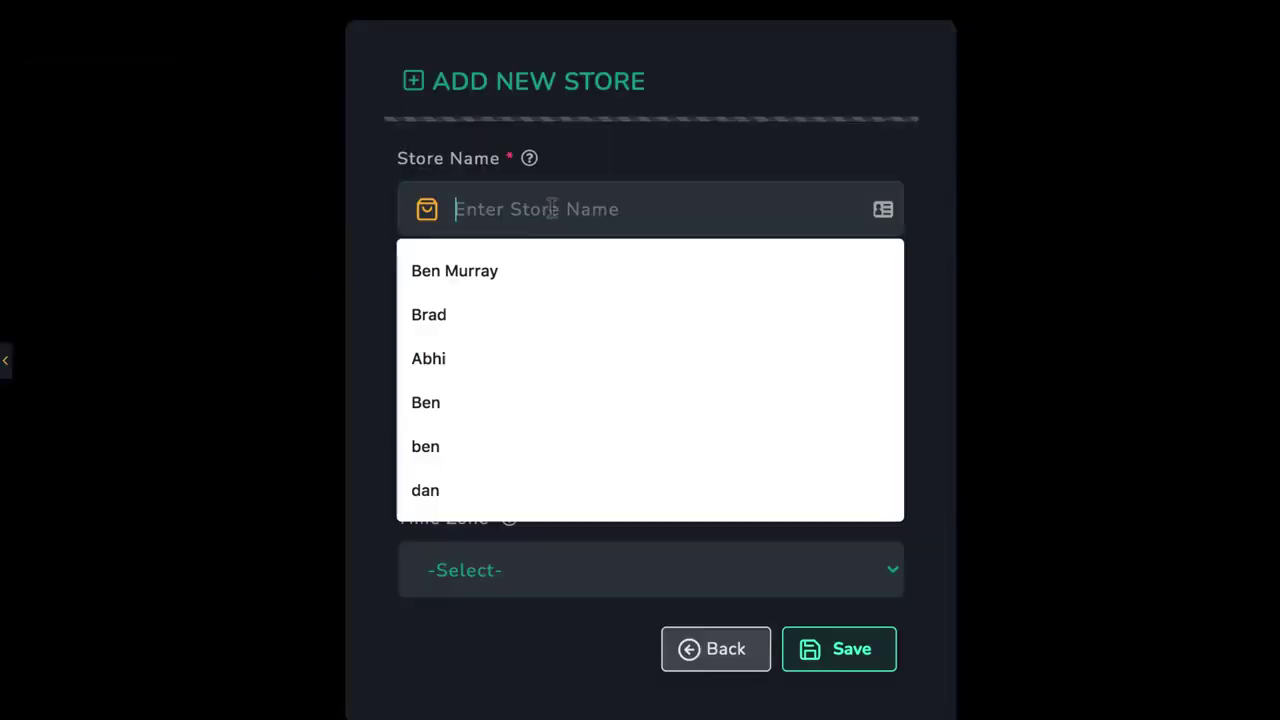
type("dan")
left_click(524, 310)
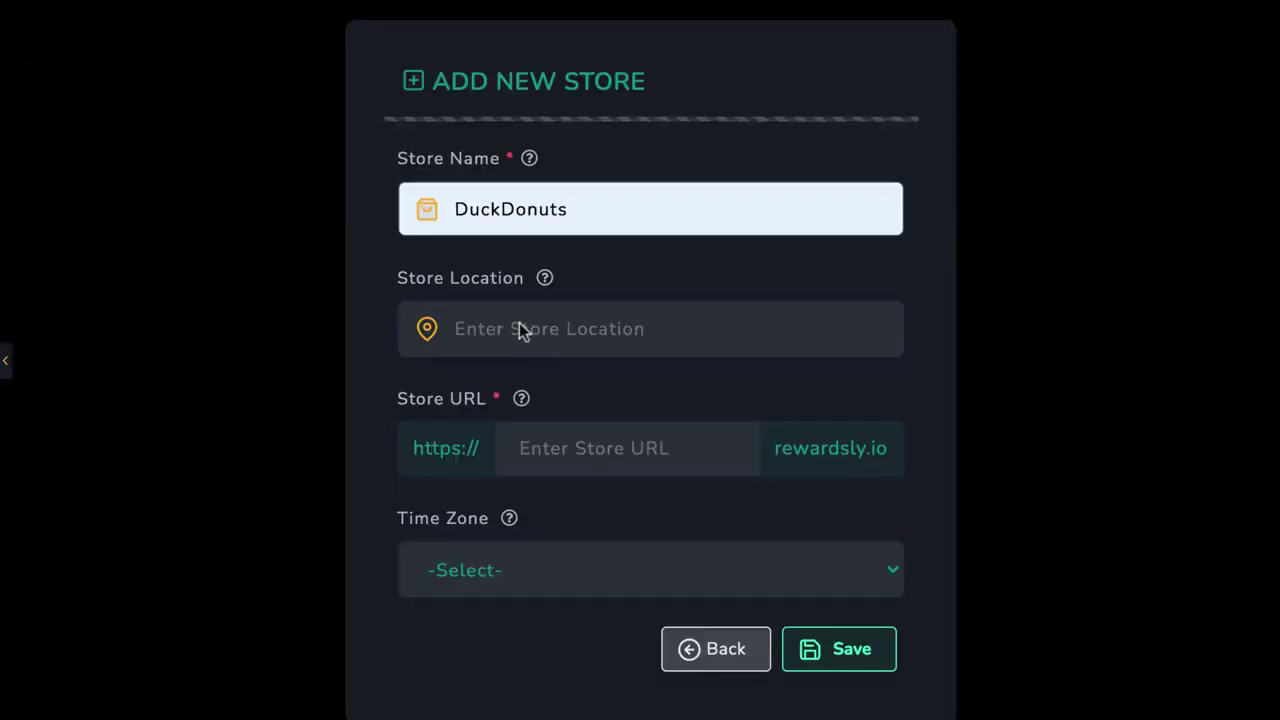
Step: Set location Pittsburgh, discard the unsaved store form, and reveal DuckDonuts' secret code
left_click(520, 326)
left_click(491, 434)
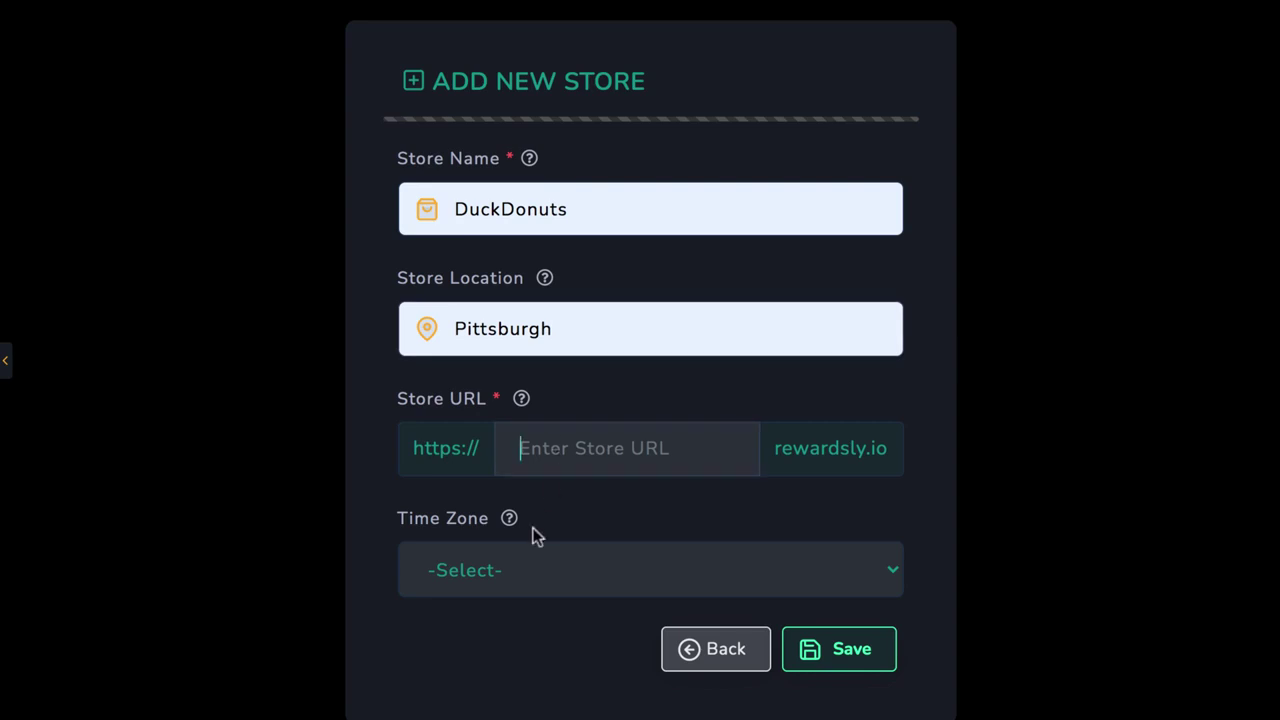
left_click(523, 568)
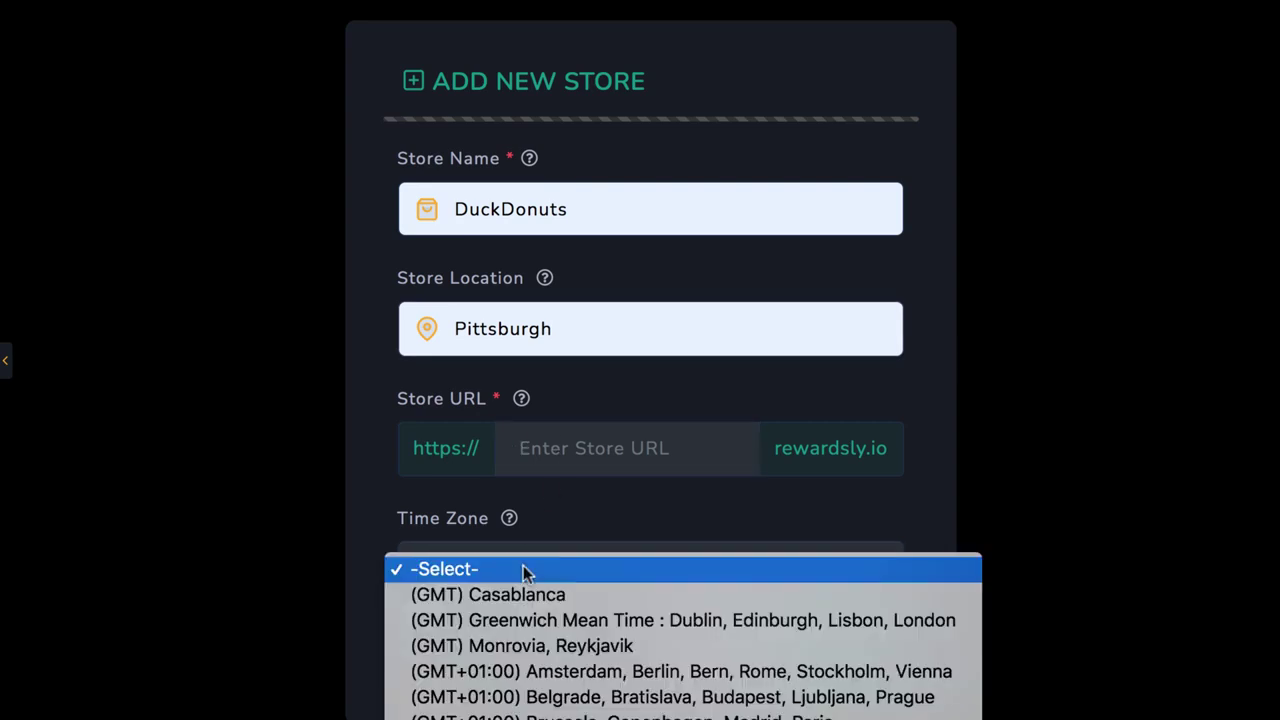
left_click(563, 489)
left_click(692, 650)
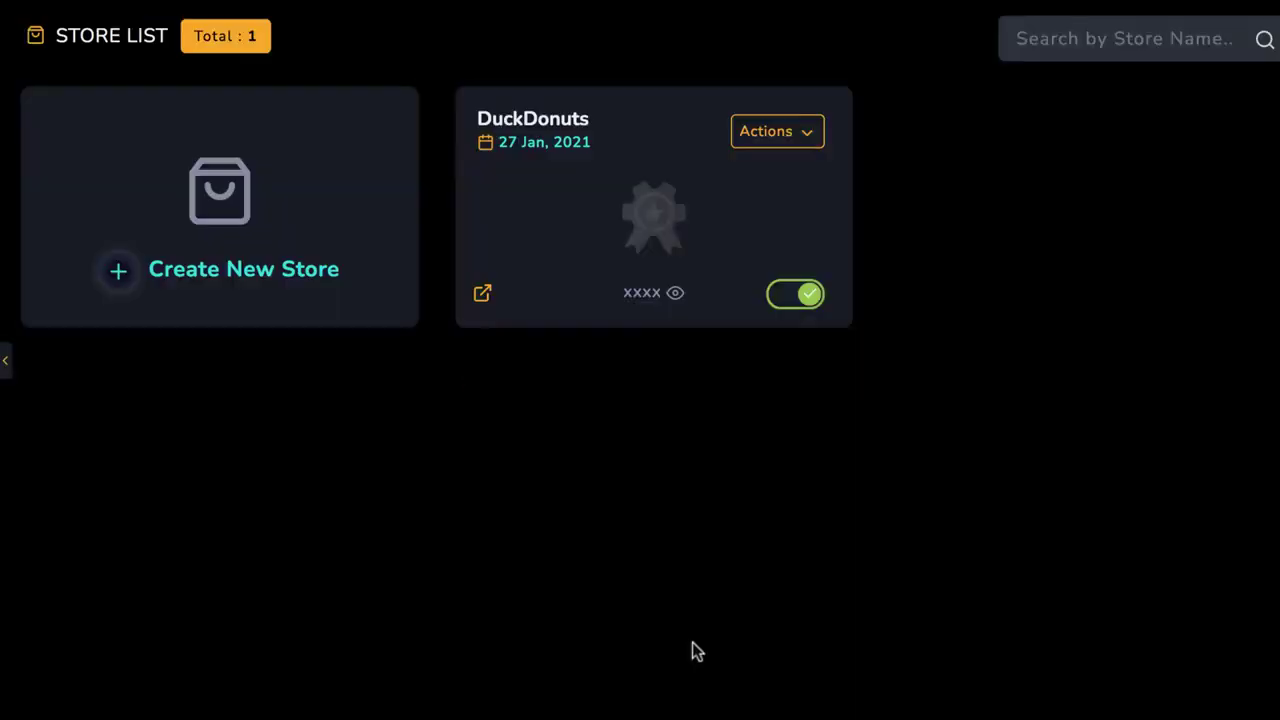
left_click(676, 295)
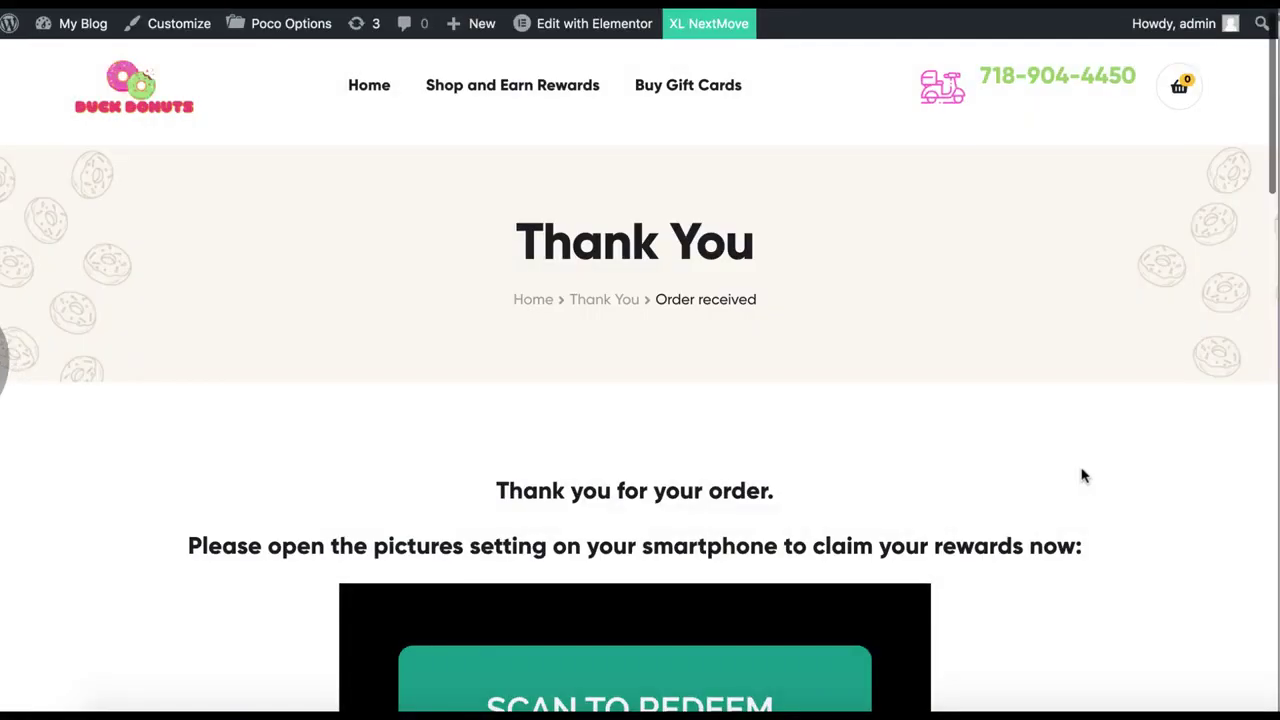
scroll(1080, 474, "down", 2)
scroll(1080, 474, "down", 5)
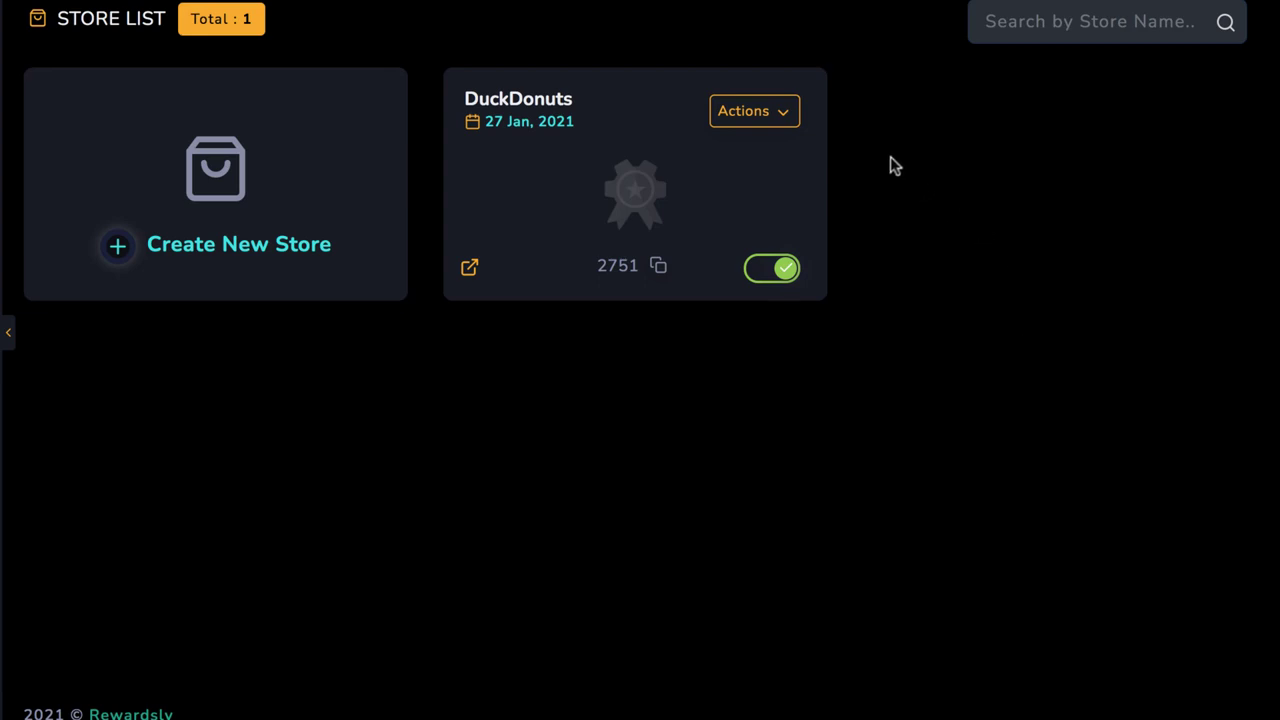
Step: Open the Free 1/2 Dozen Donuts reward from DuckDonuts' rewards for editing
left_click(781, 118)
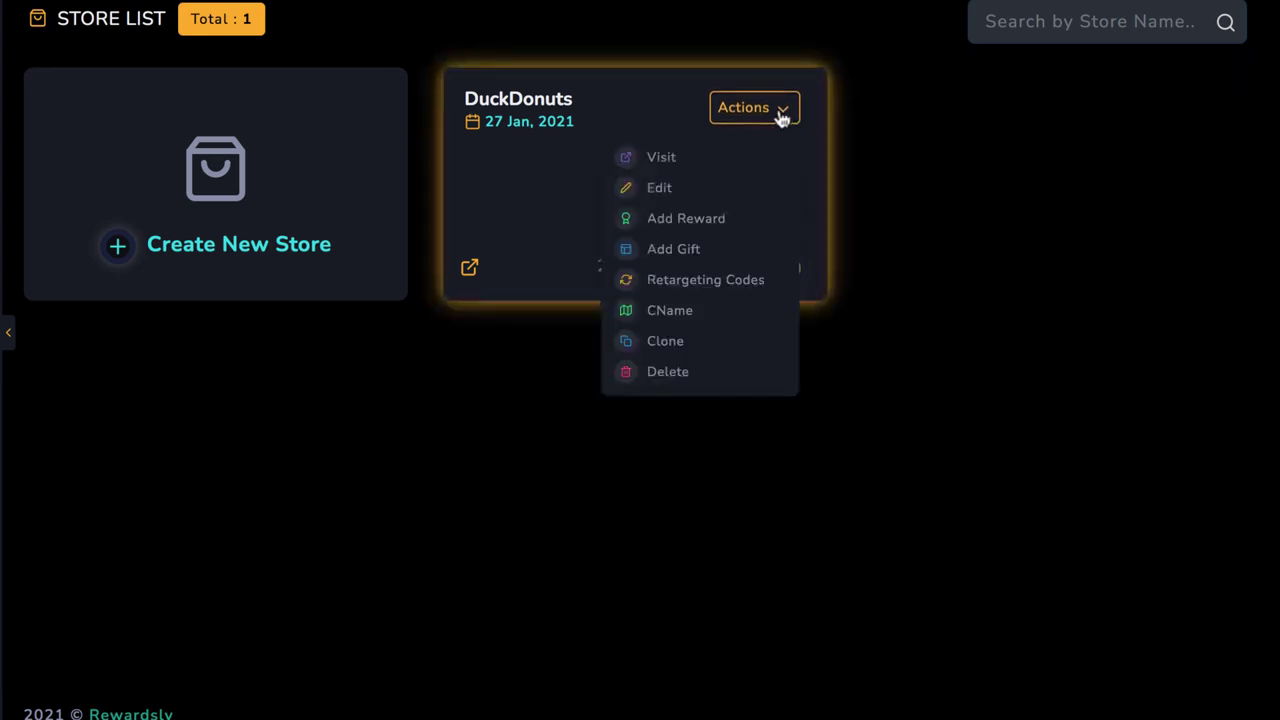
left_click(684, 222)
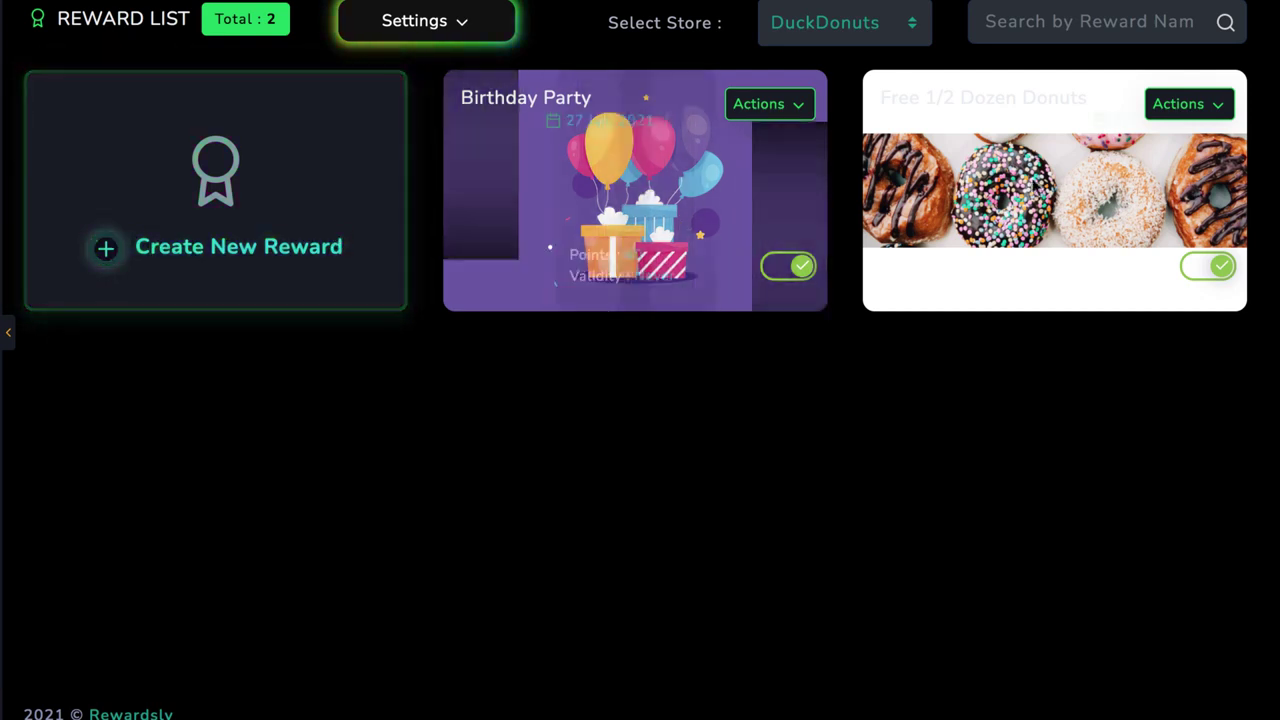
left_click(1196, 106)
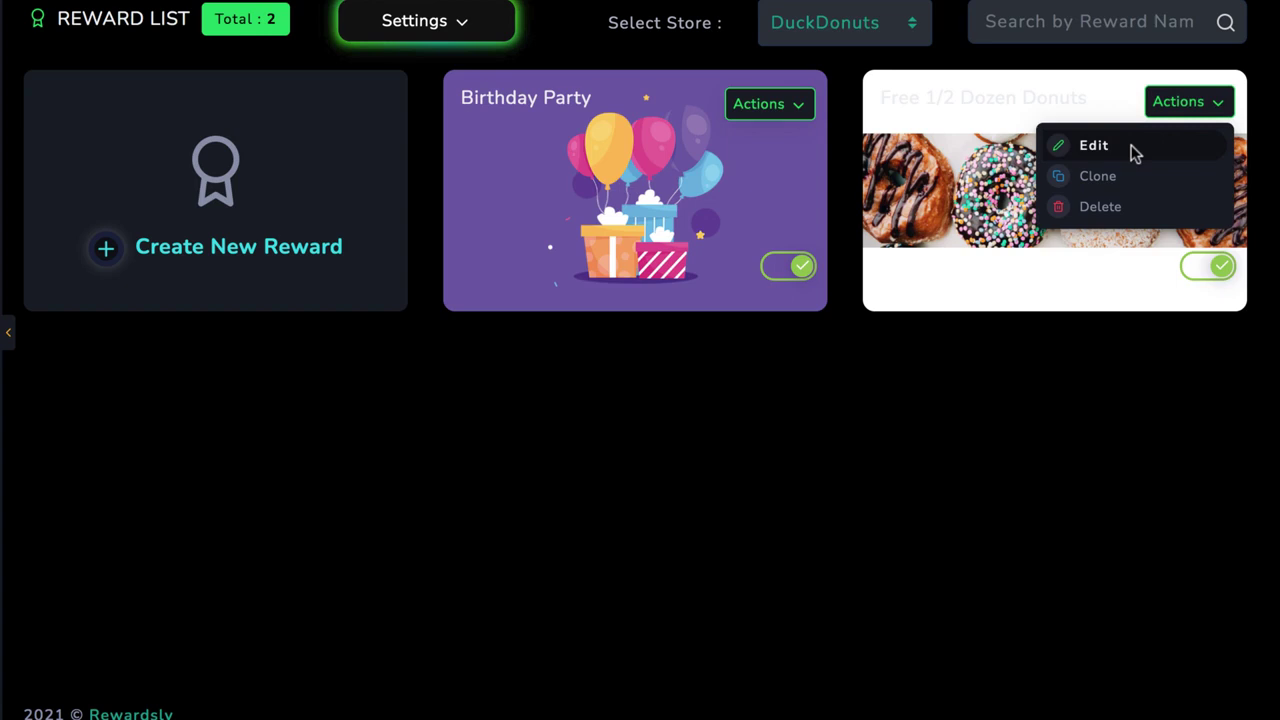
left_click(1131, 145)
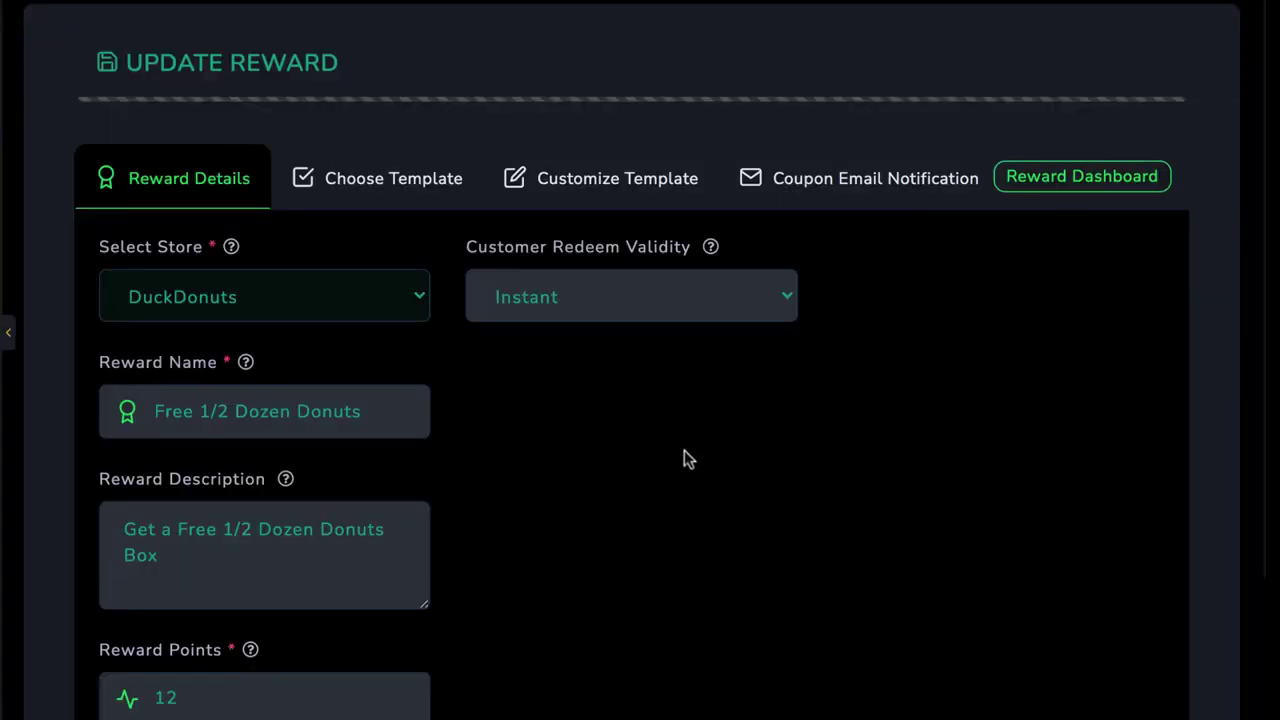
Step: Review the reward name, description, 12 points and Instant redeem validity, leaving them unchanged
scroll(686, 457, "down", 2)
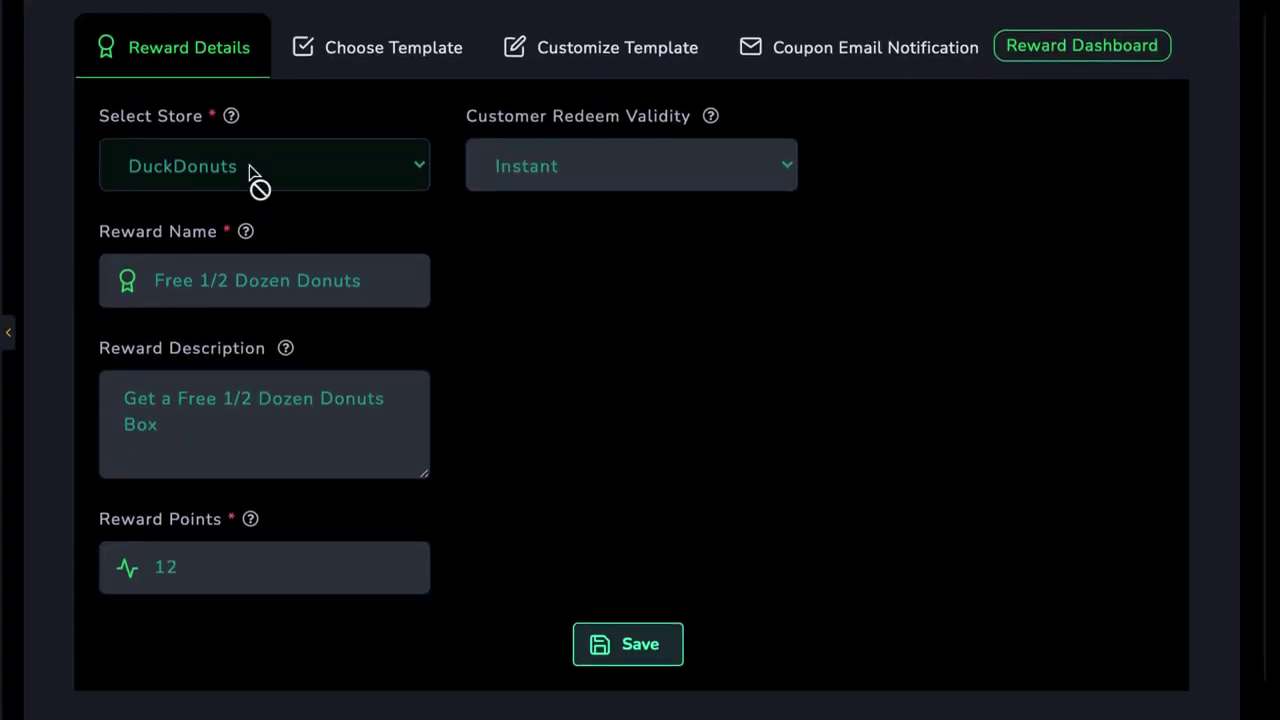
left_click(274, 284)
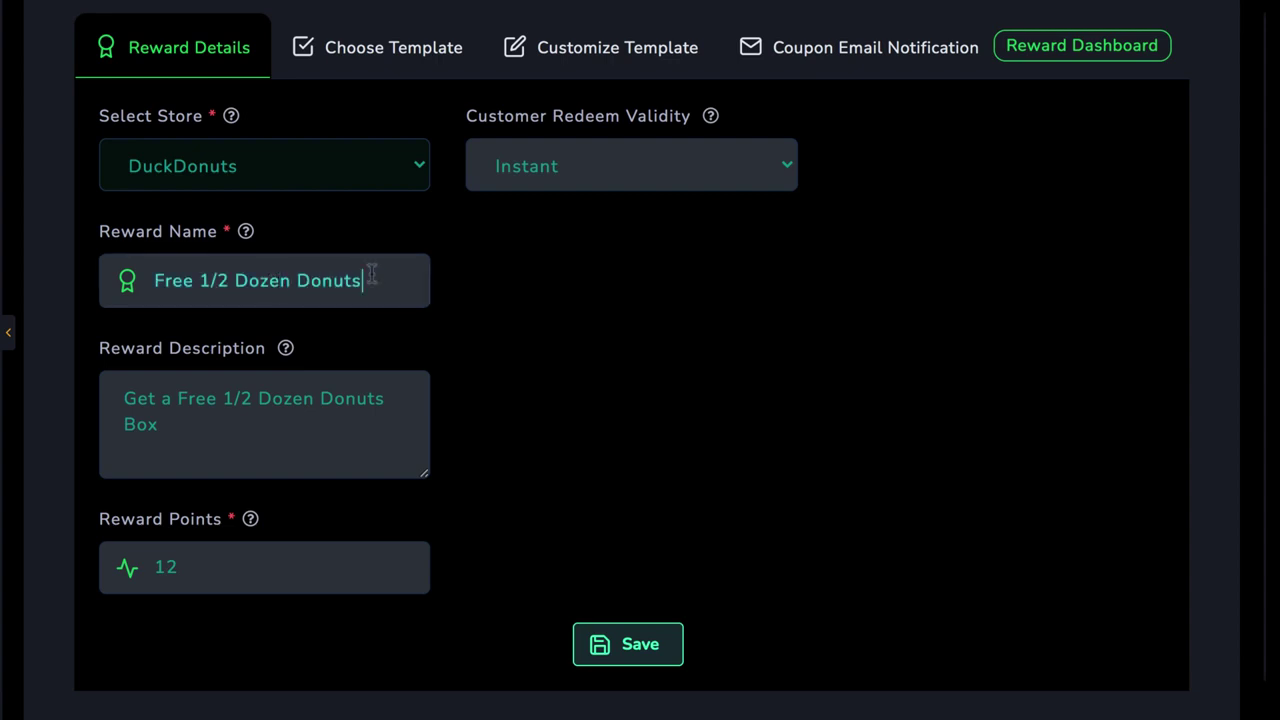
left_click(163, 428)
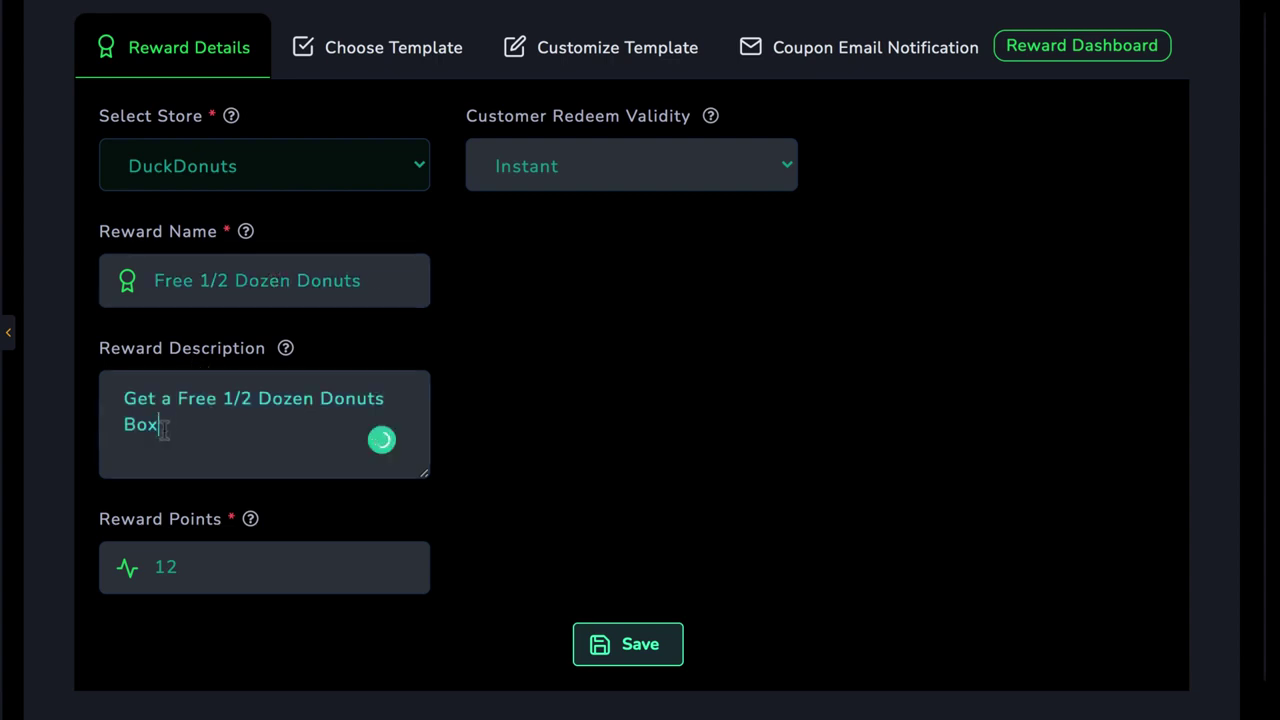
left_click(183, 569)
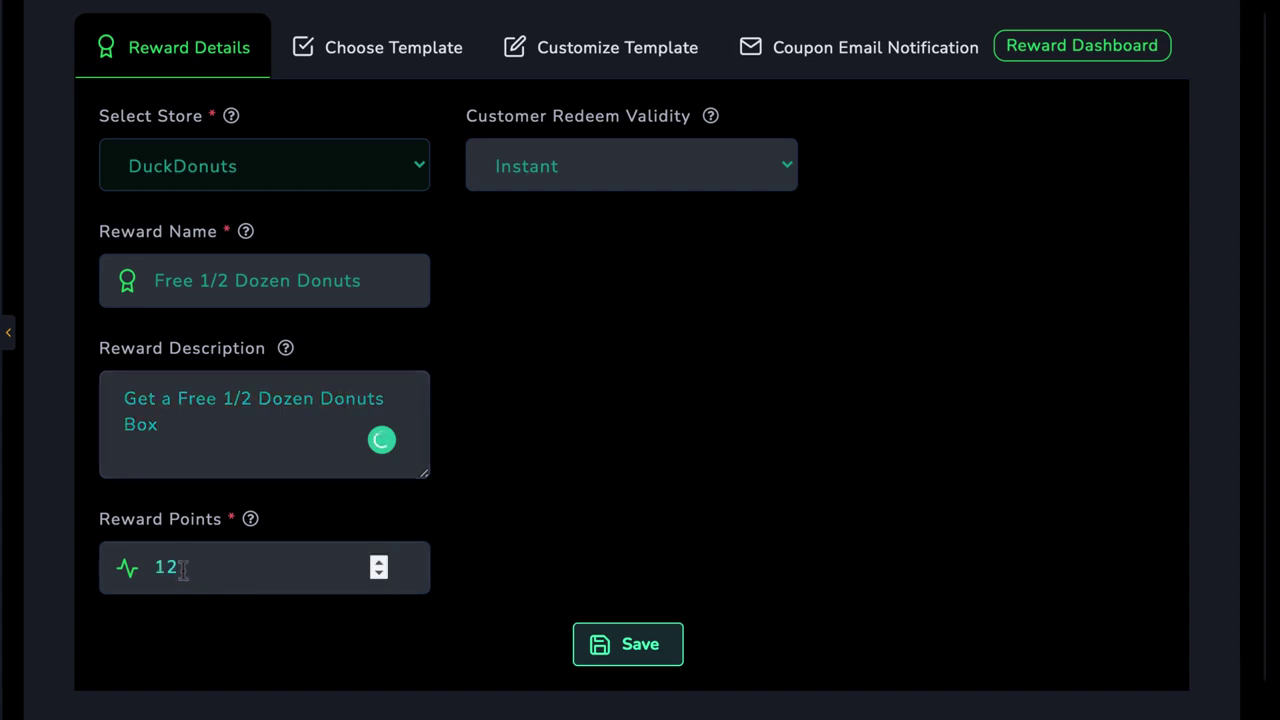
left_click(378, 573)
left_click(378, 562)
left_click(612, 173)
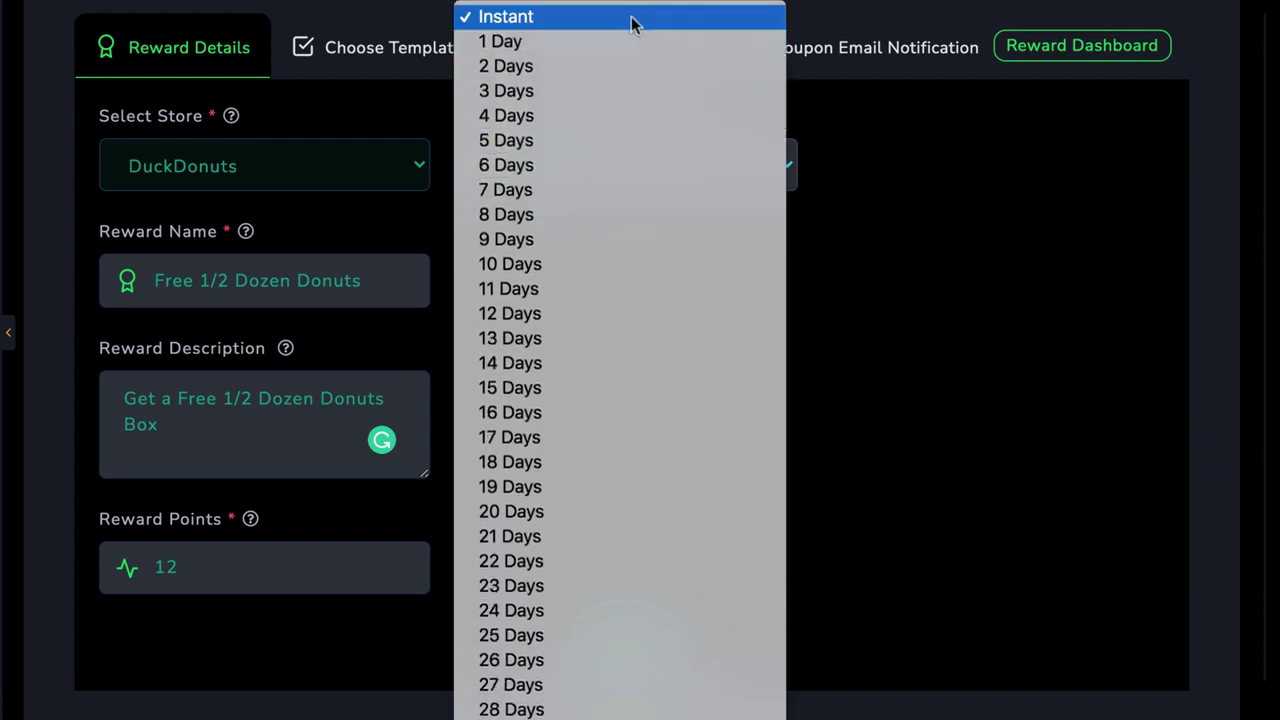
left_click(634, 18)
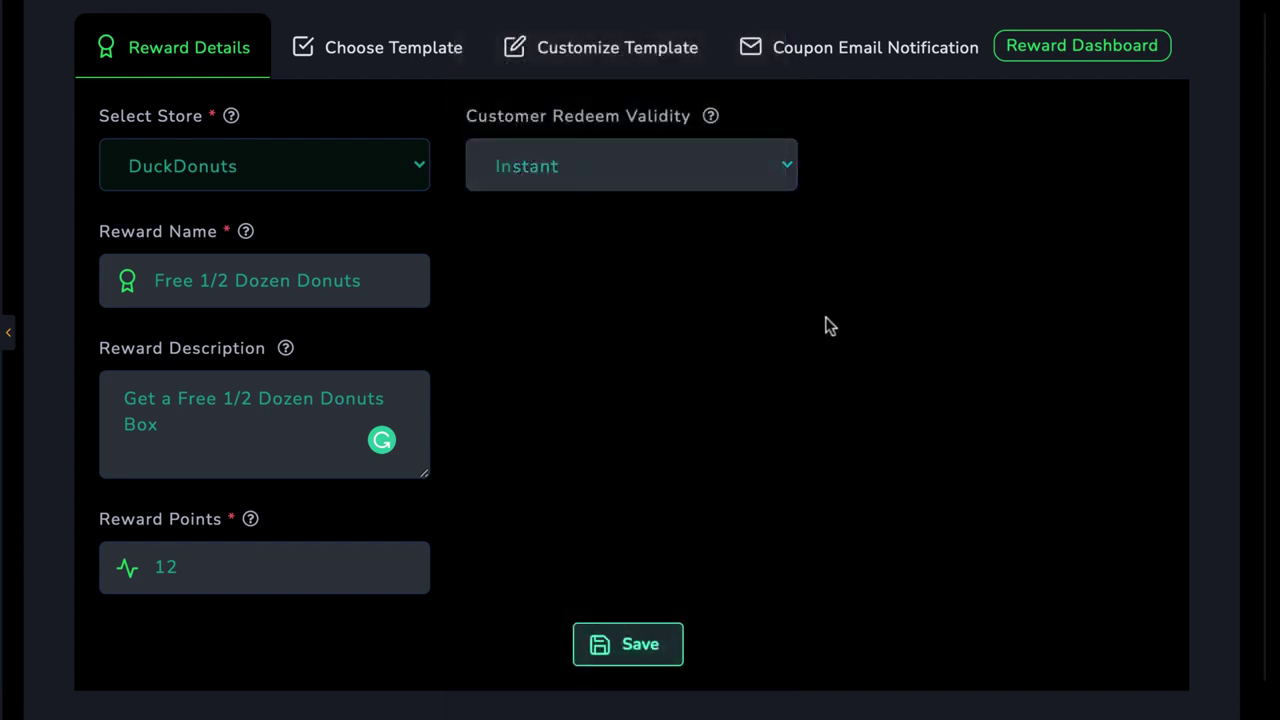
Step: Browse the reward template gallery
left_click(371, 54)
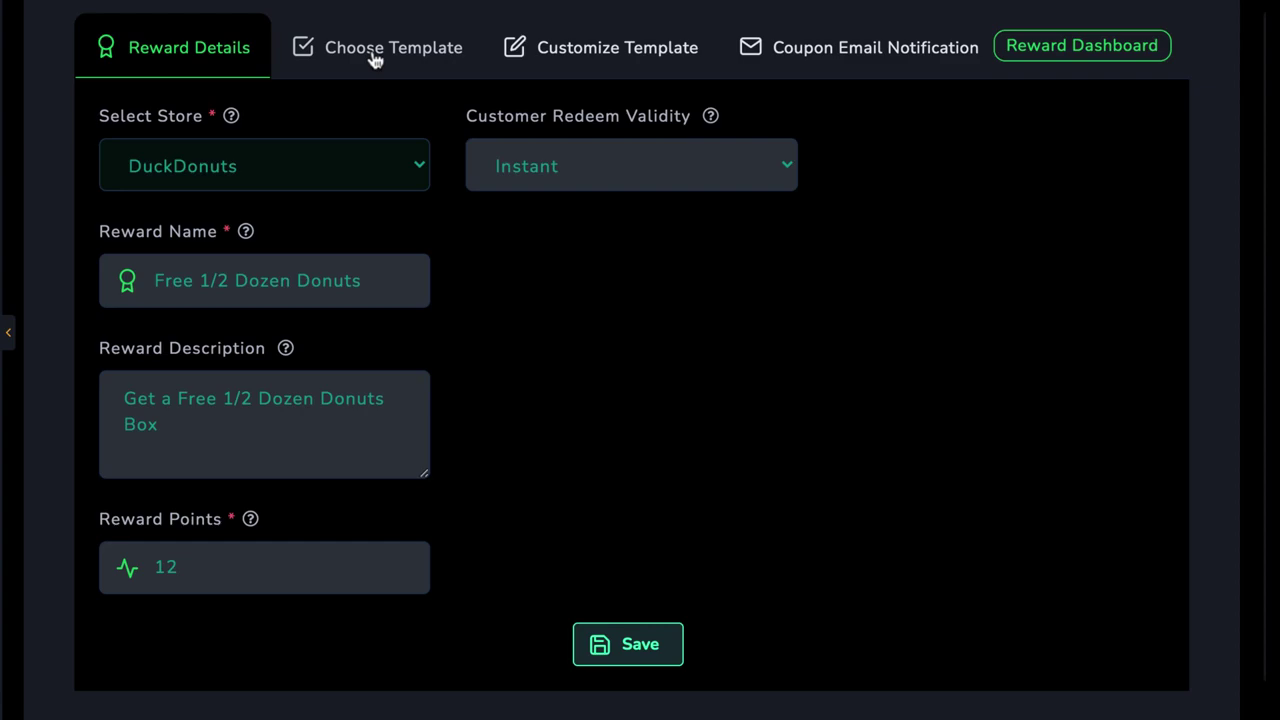
scroll(488, 369, "down", 10)
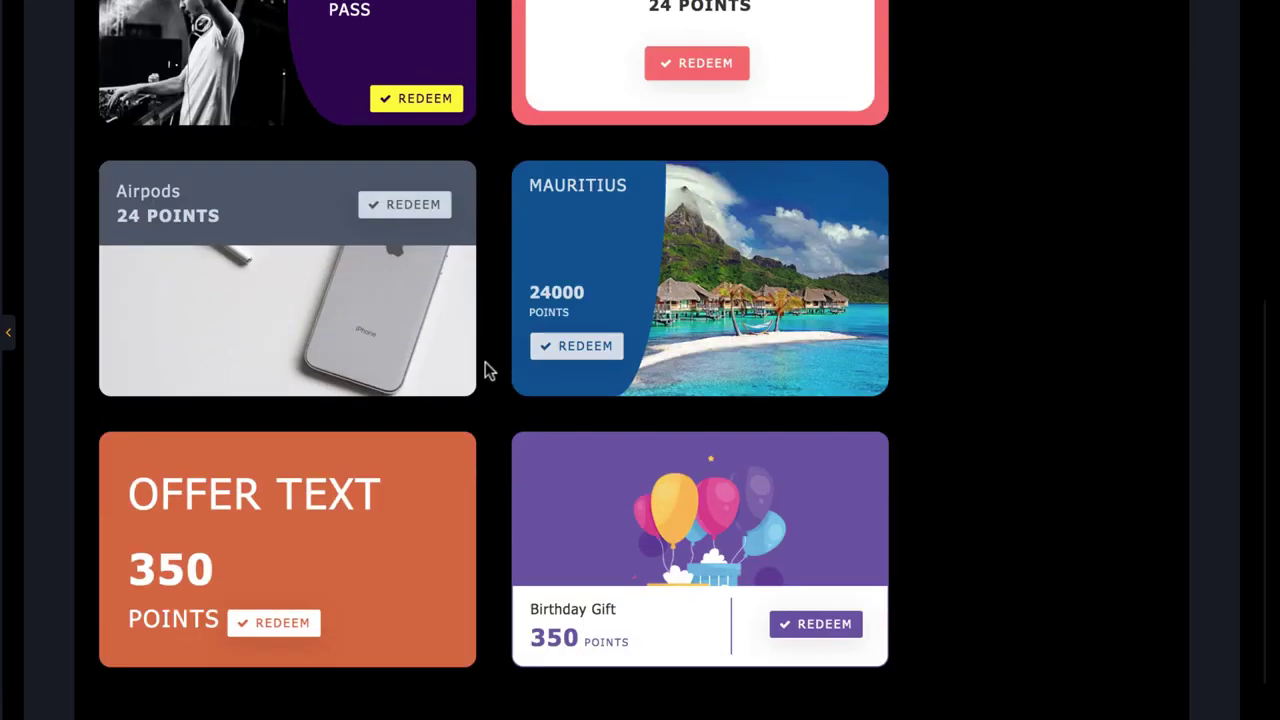
scroll(488, 369, "up", 10)
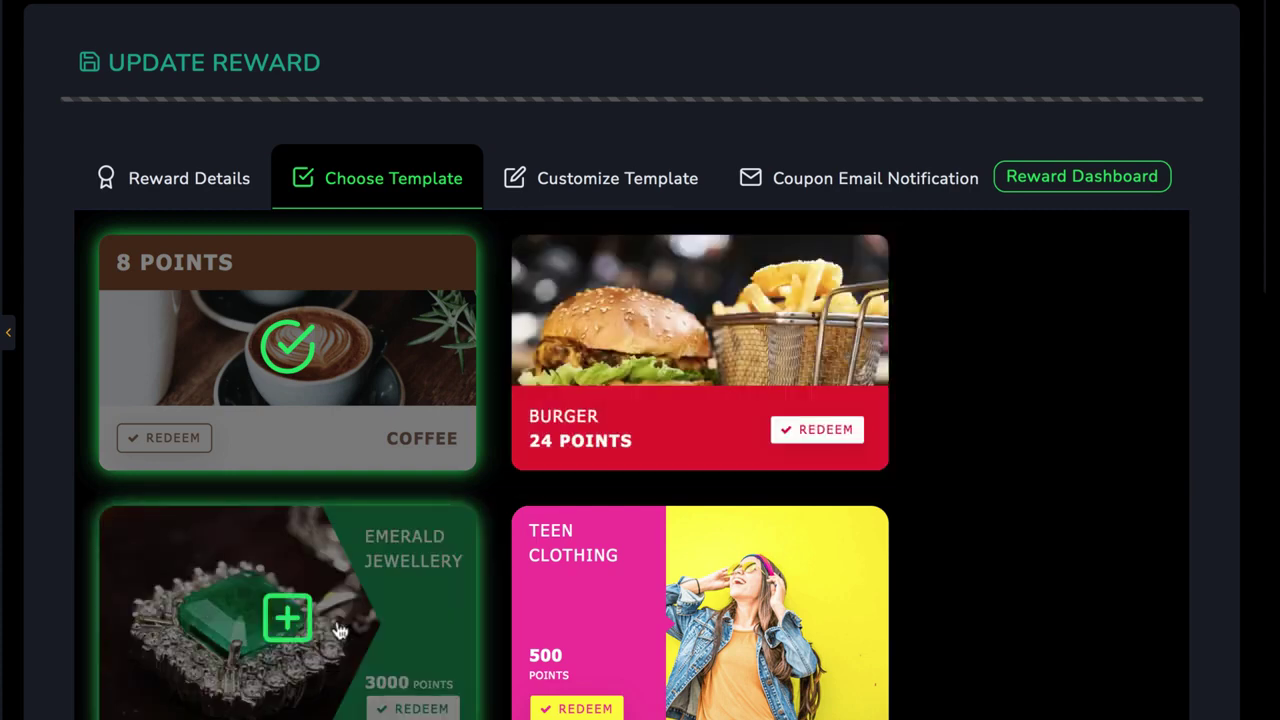
scroll(340, 630, "down", 1)
scroll(766, 523, "down", 1)
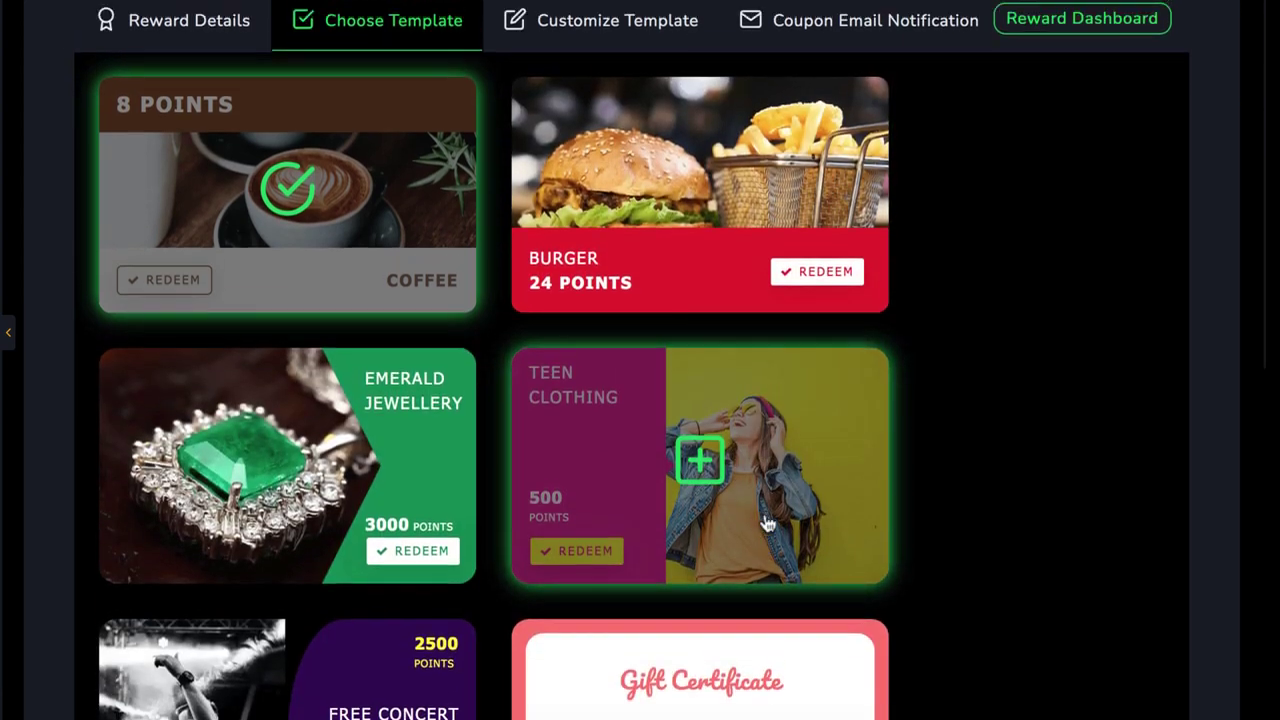
scroll(658, 215, "up", 2)
Step: In Customize Template, try another reward name colour, then restore it to #bb19e3
left_click(629, 191)
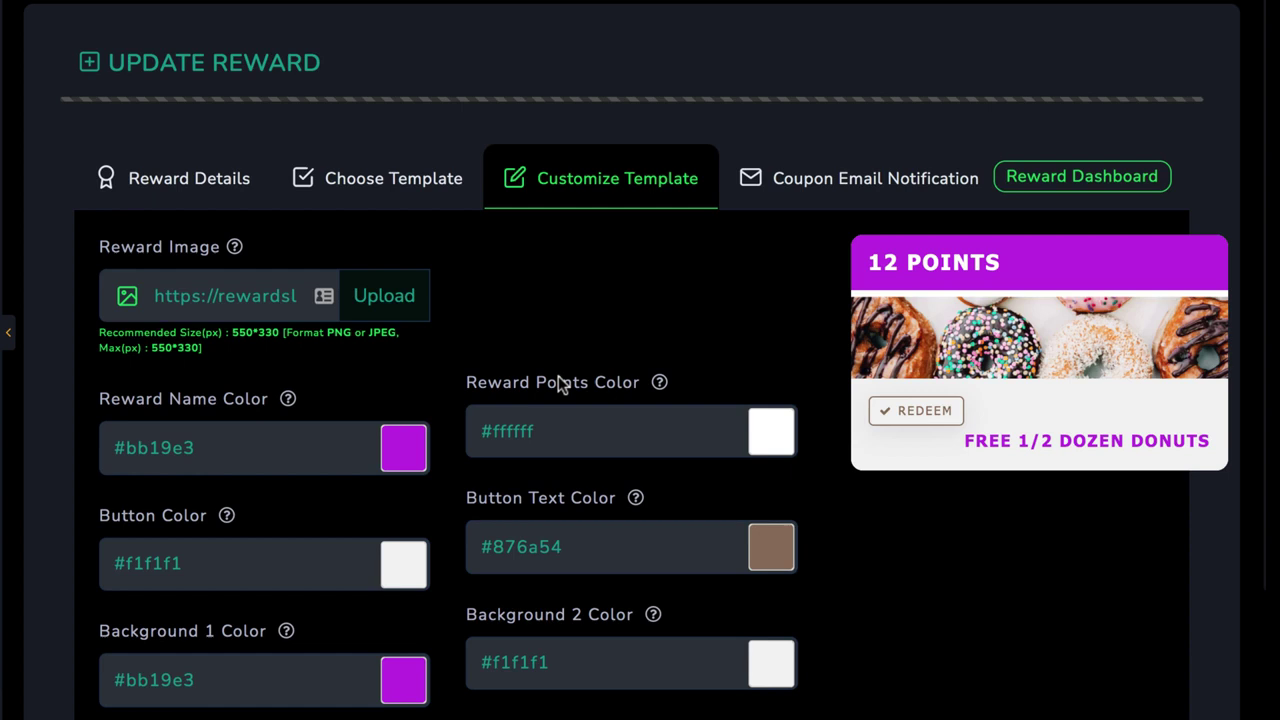
scroll(560, 383, "down", 2)
scroll(560, 383, "down", 1)
left_click_drag(214, 243, 103, 246)
key("ctrl+c")
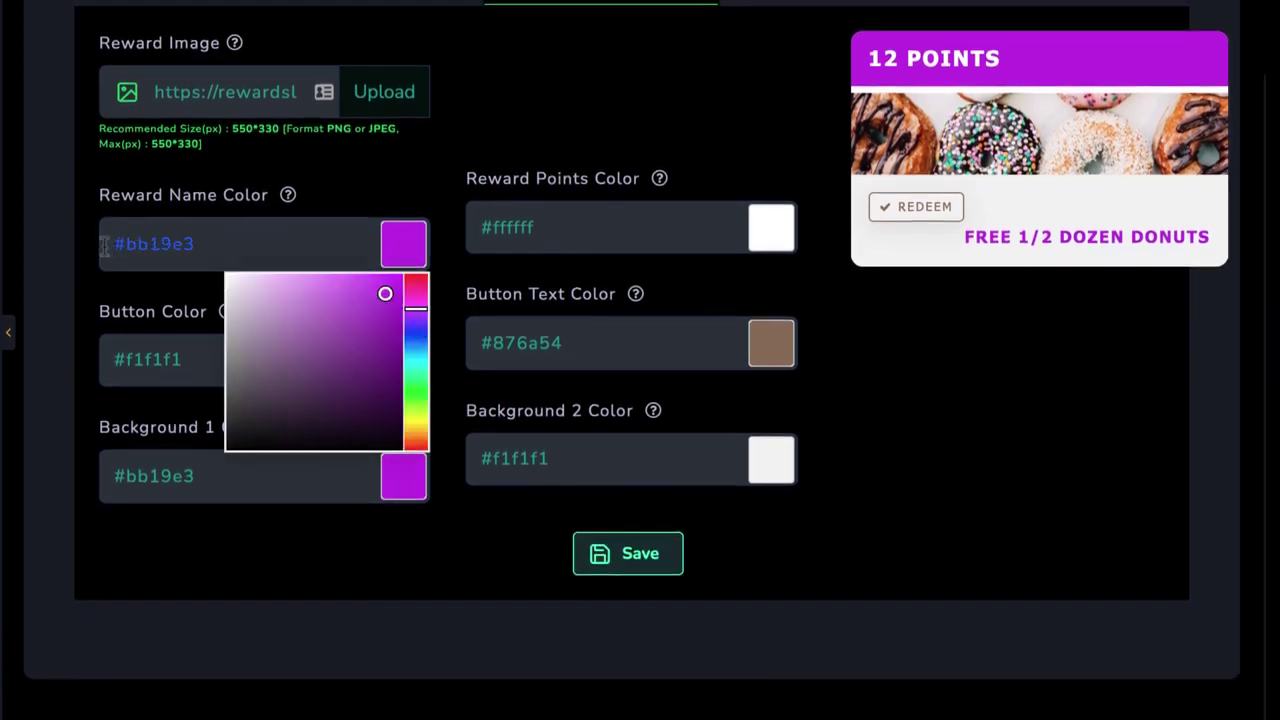
mouse_move(384, 293)
left_mouse_down()
mouse_move(303, 340)
mouse_move(361, 303)
left_mouse_up()
left_click_drag(205, 246, 103, 246)
key("ctrl+v")
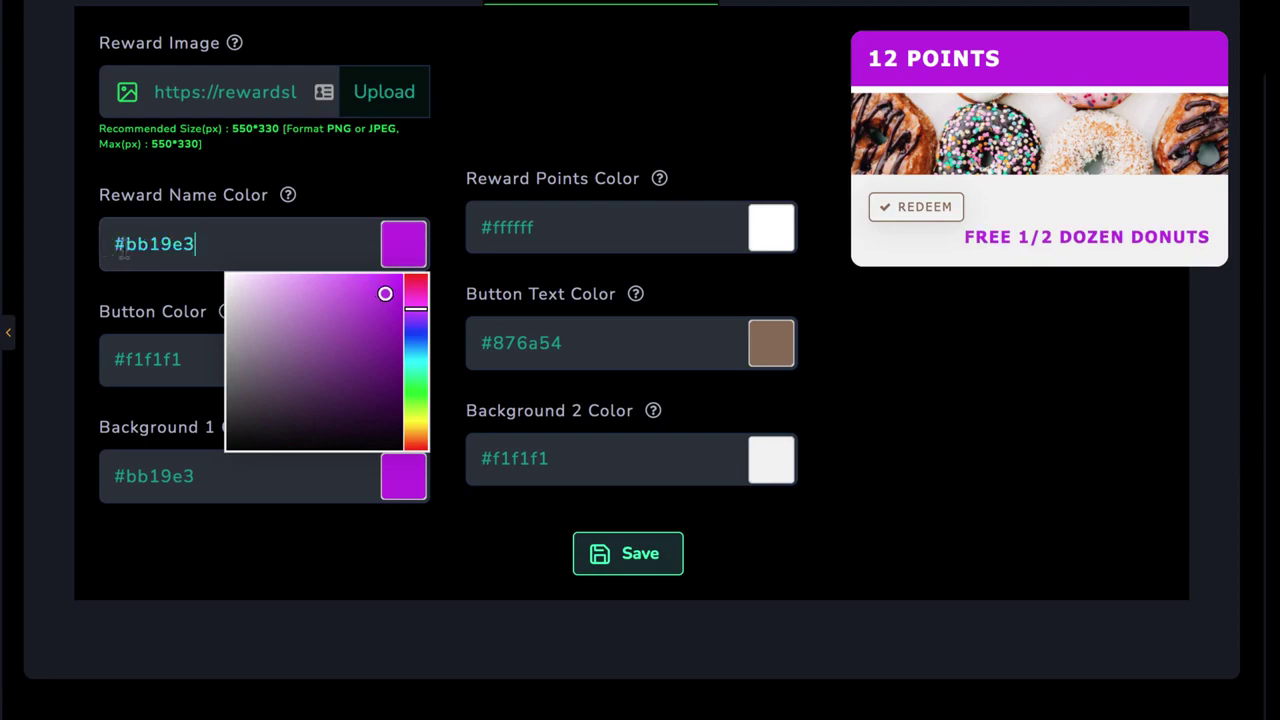
scroll(751, 366, "up", 1)
scroll(775, 300, "up", 3)
Step: Review the coupon email notification body, then return to the reward details
left_click(820, 182)
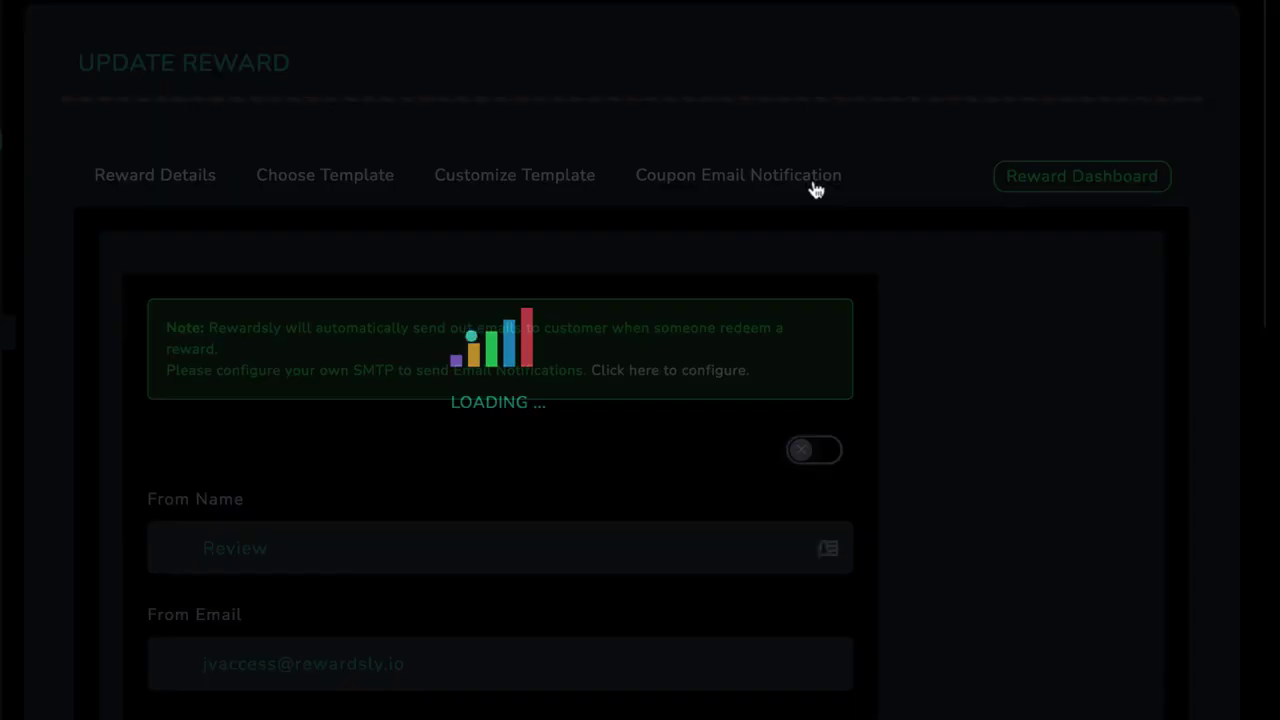
scroll(830, 475, "down", 5)
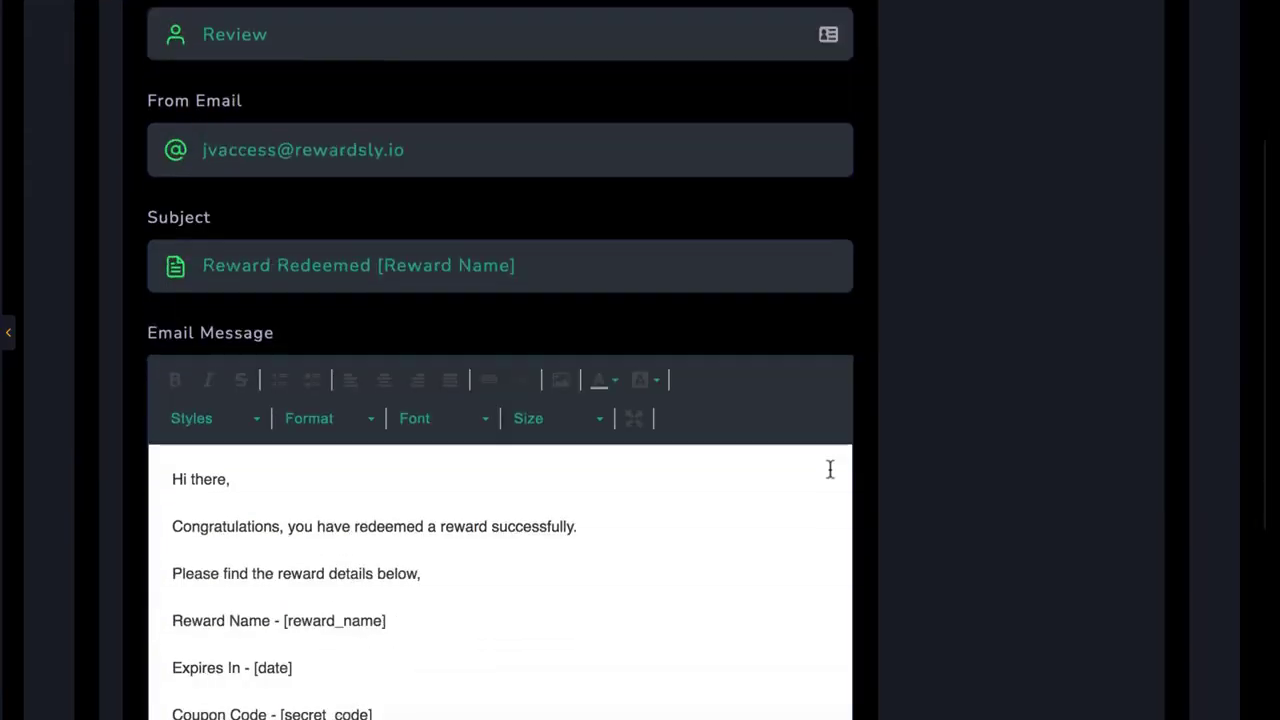
scroll(436, 621, "down", 2)
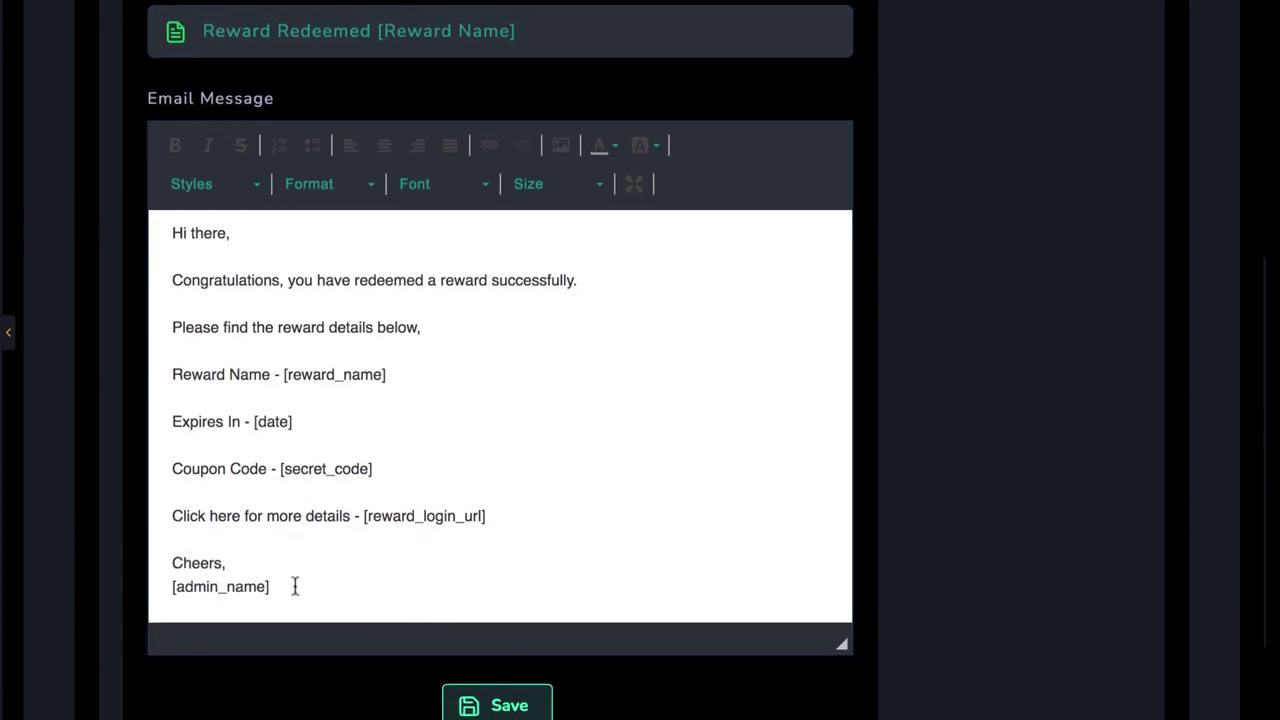
left_click_drag(295, 587, 171, 231)
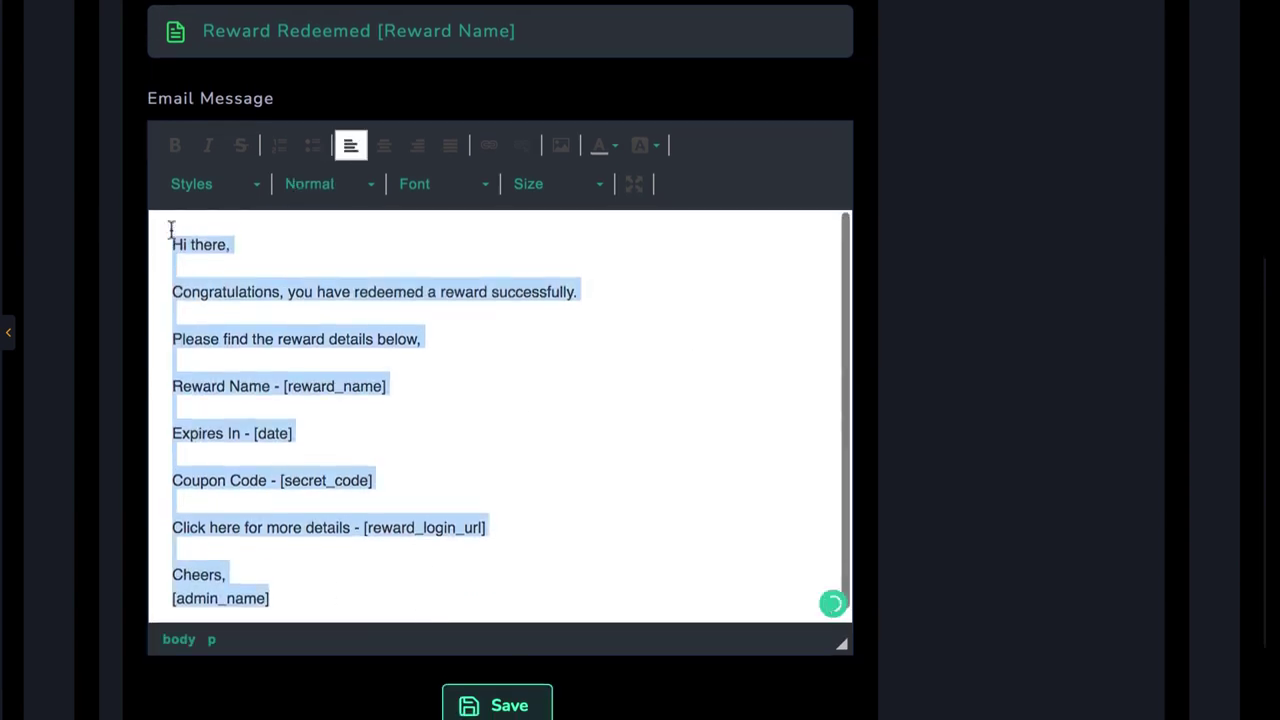
left_click(255, 356)
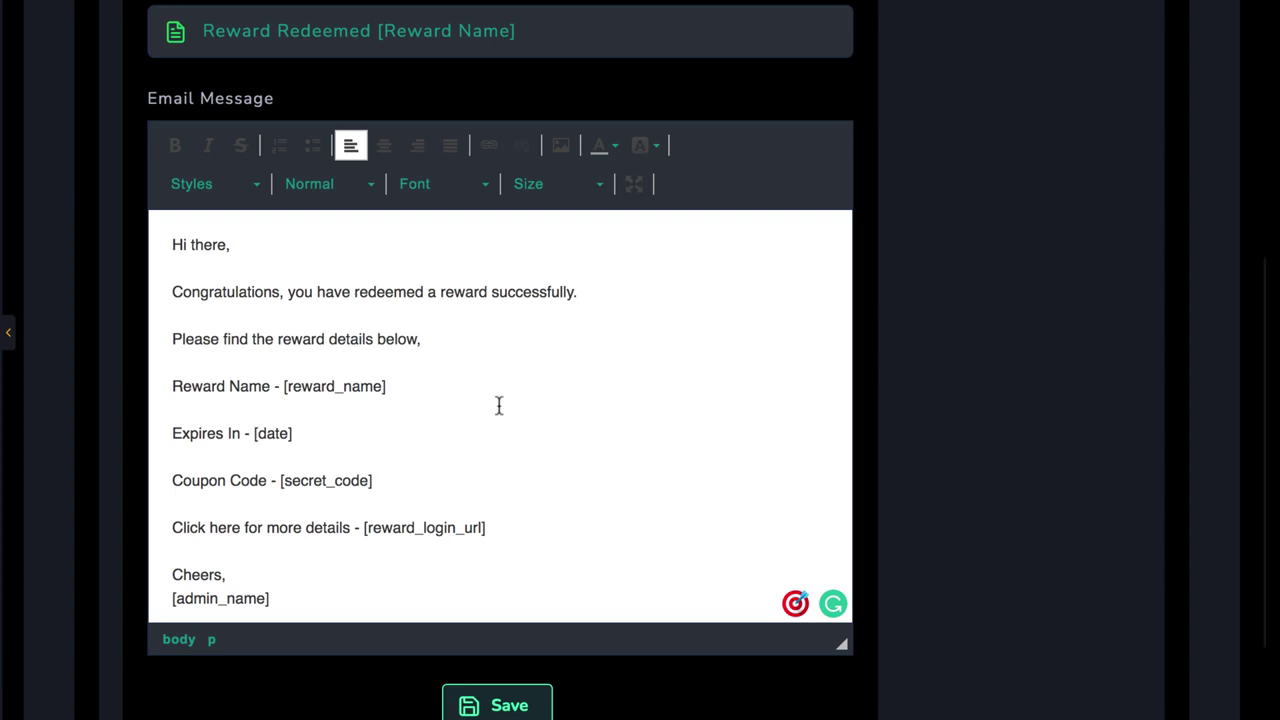
scroll(497, 403, "up", 8)
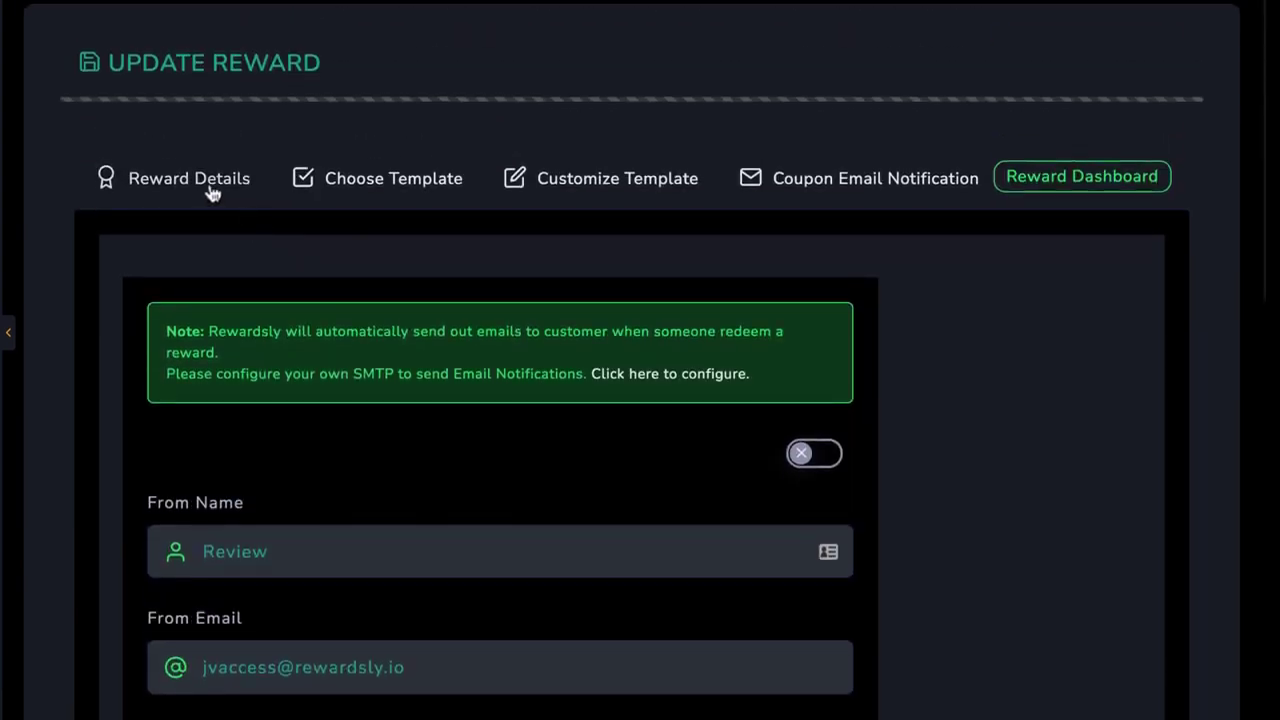
left_click(212, 190)
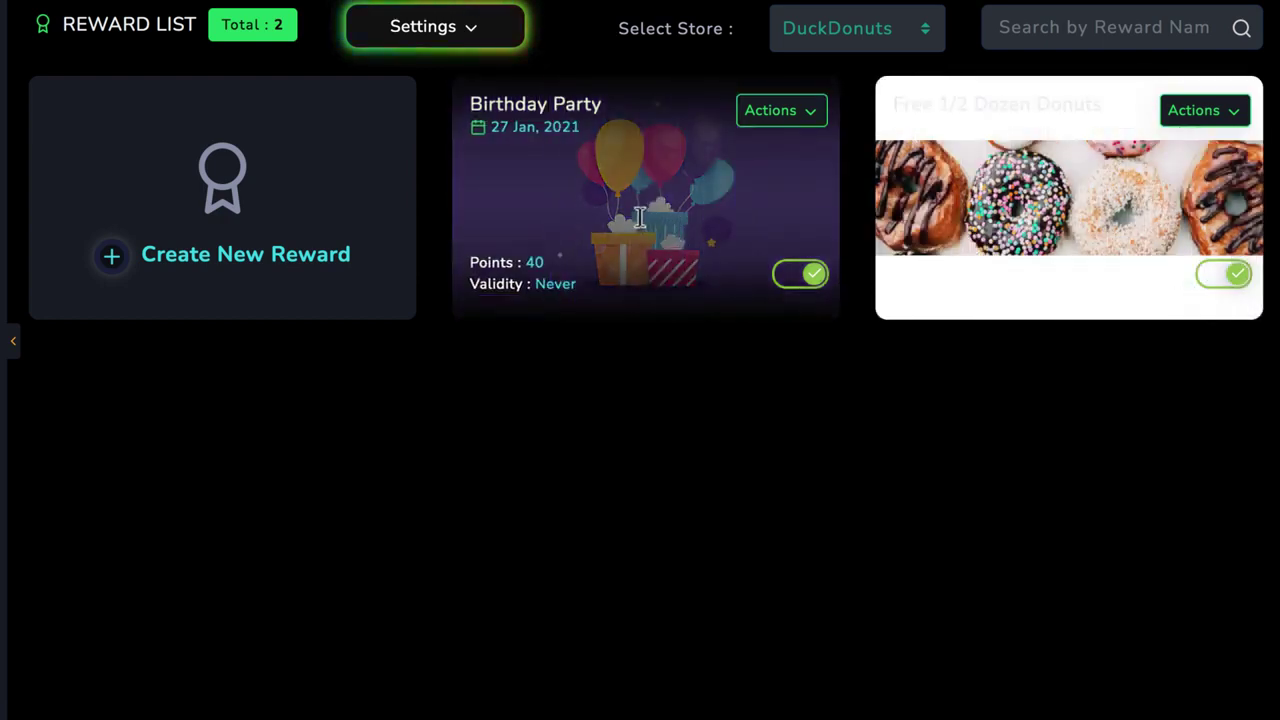
left_click(437, 42)
left_click(403, 87)
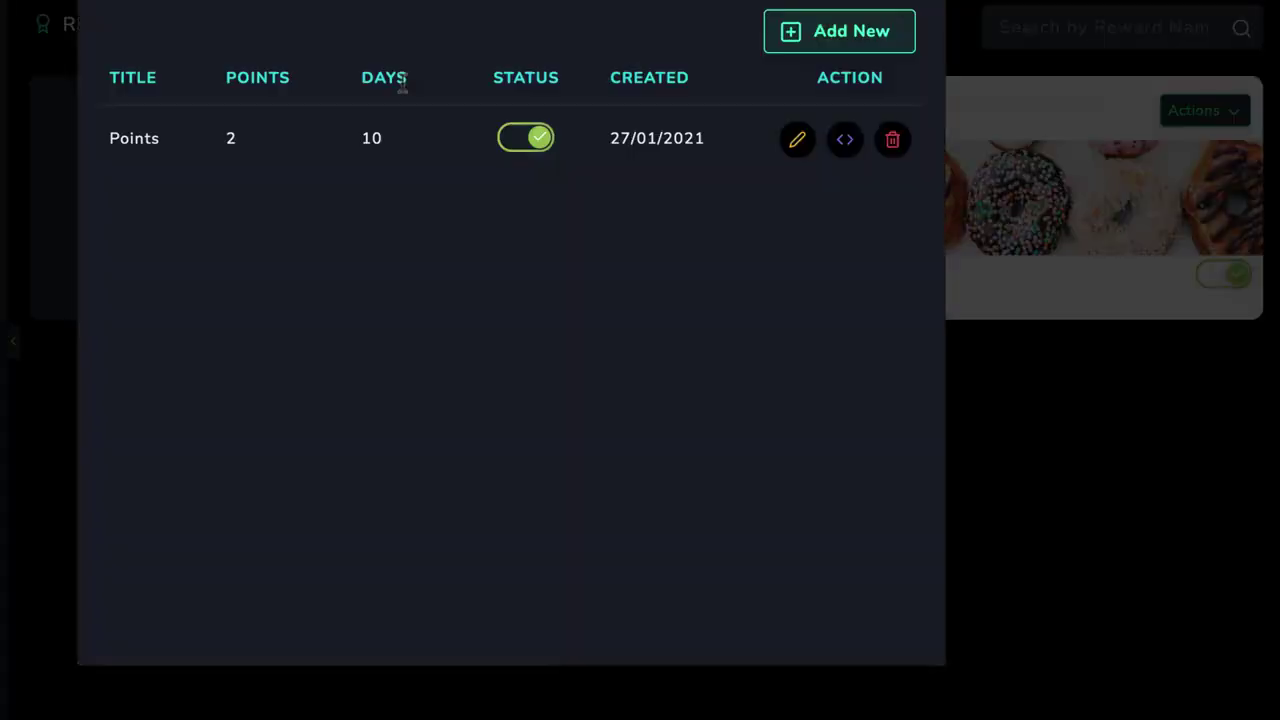
left_click(795, 40)
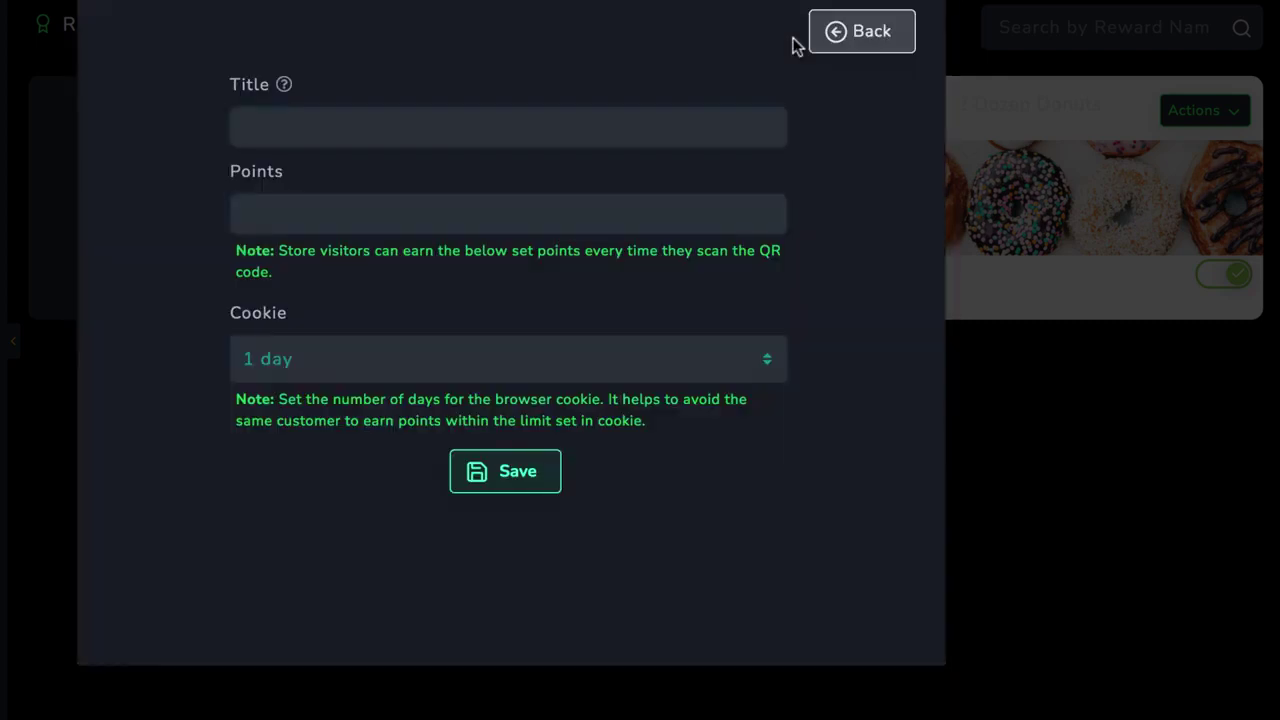
left_click(867, 35)
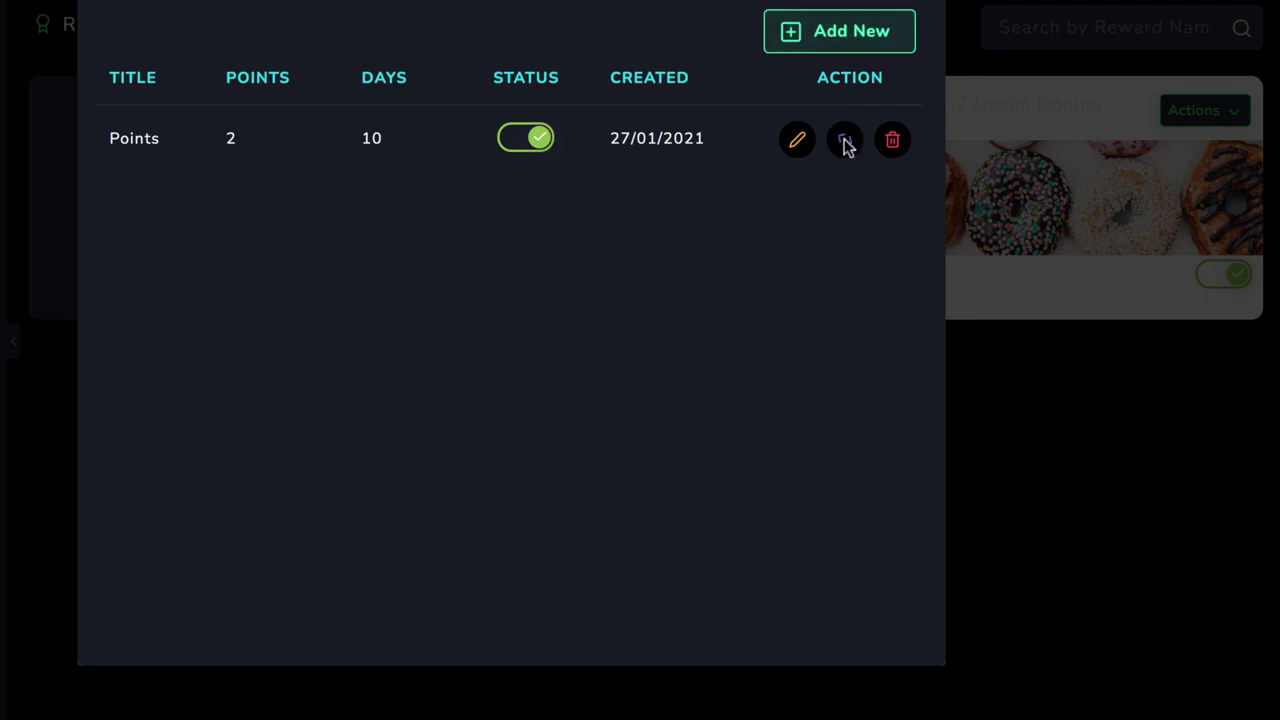
left_click(845, 141)
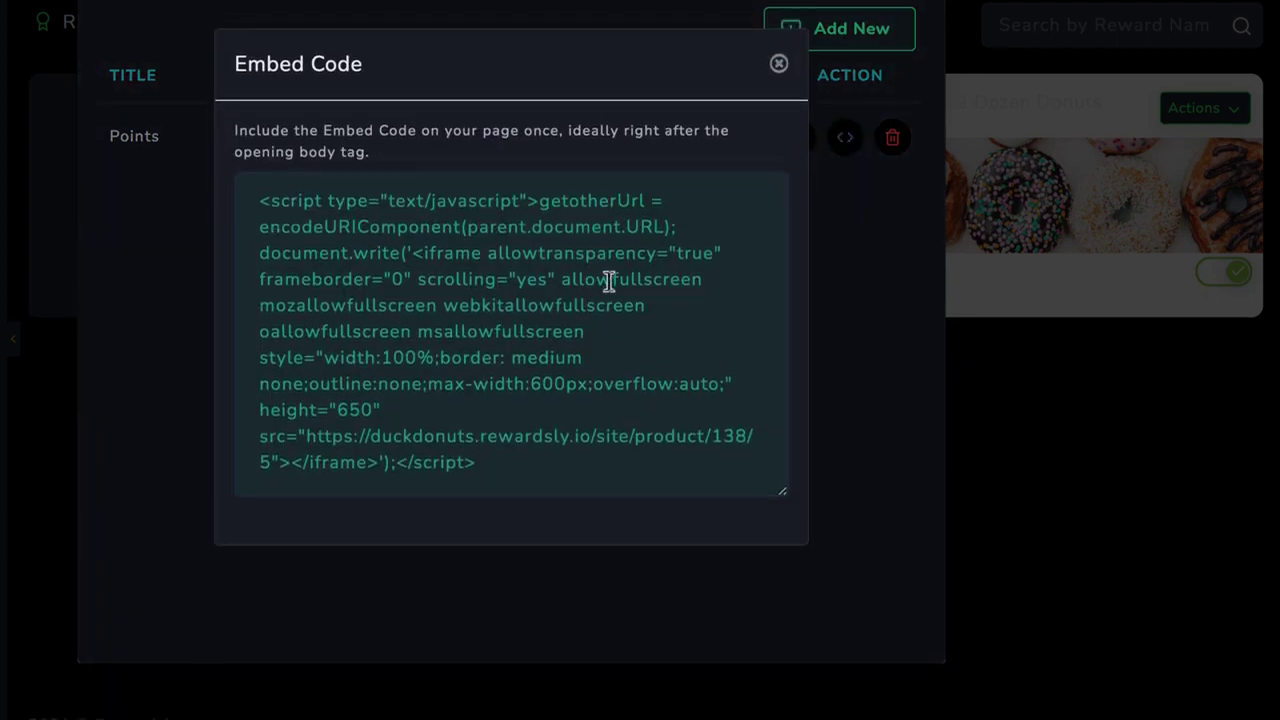
left_click(779, 67)
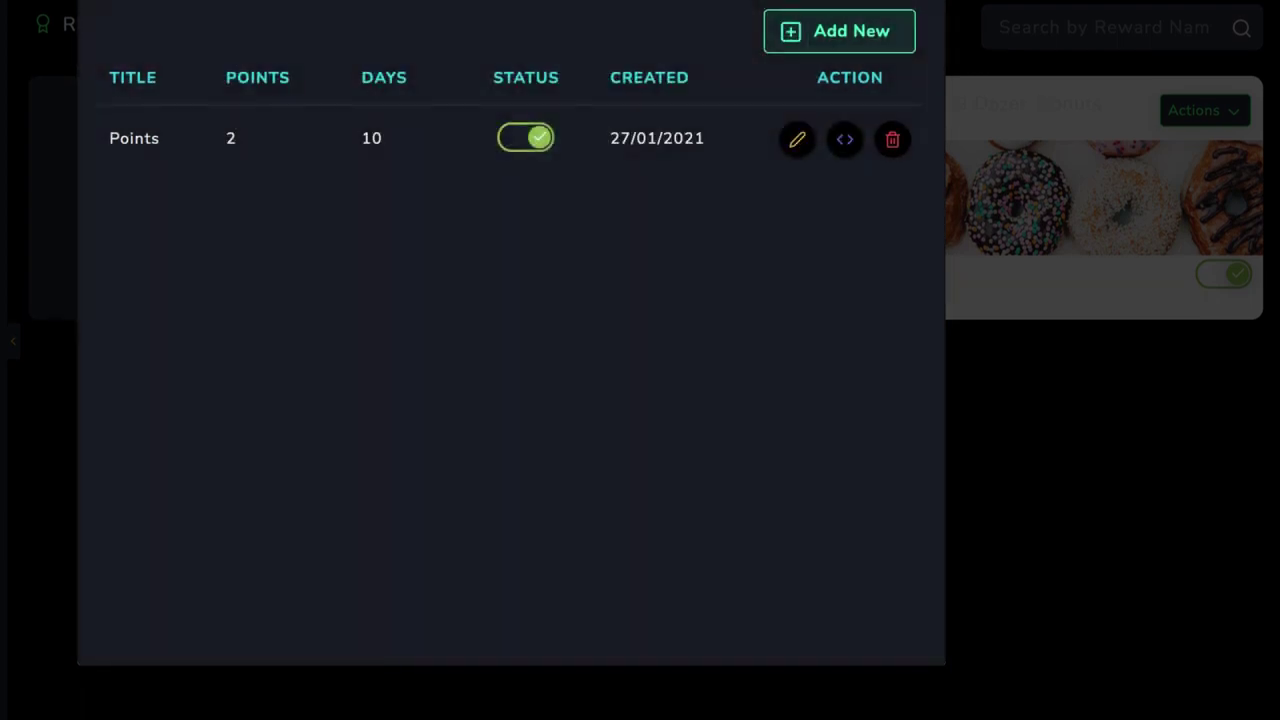
key("Escape")
mouse_move(573, 304)
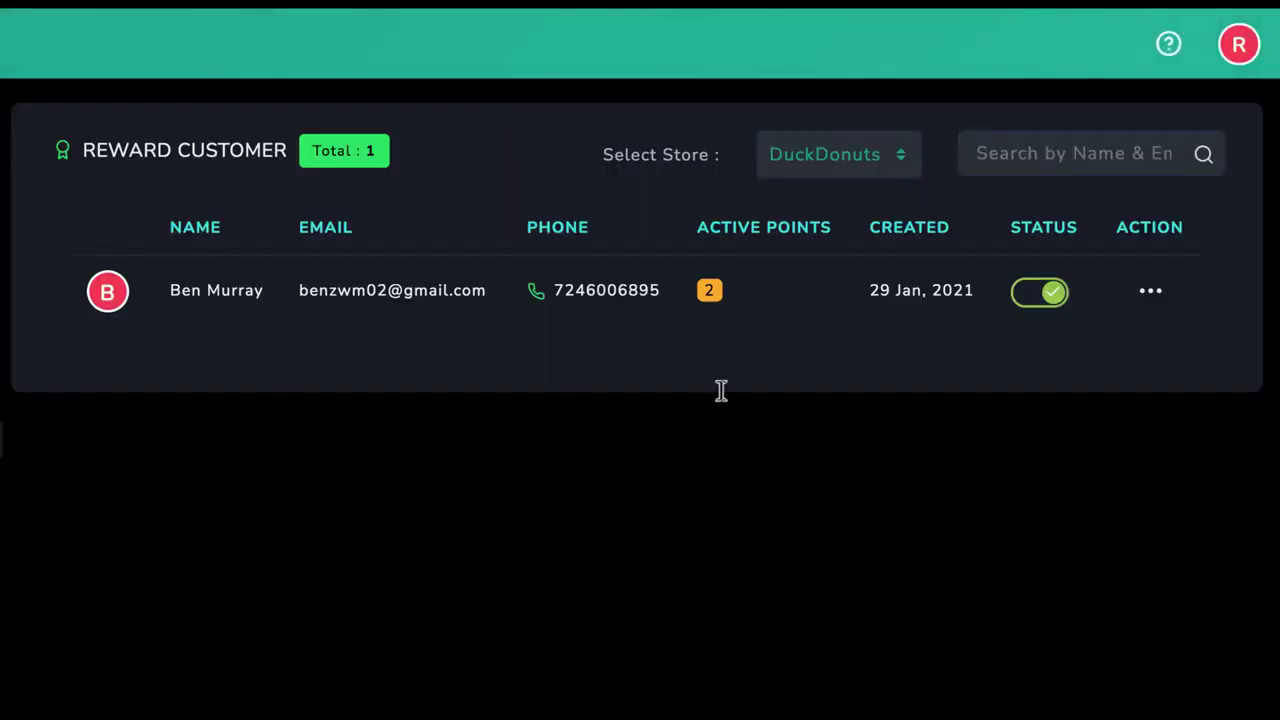
Step: Open and dismiss the customer row's action menu
left_click(1148, 284)
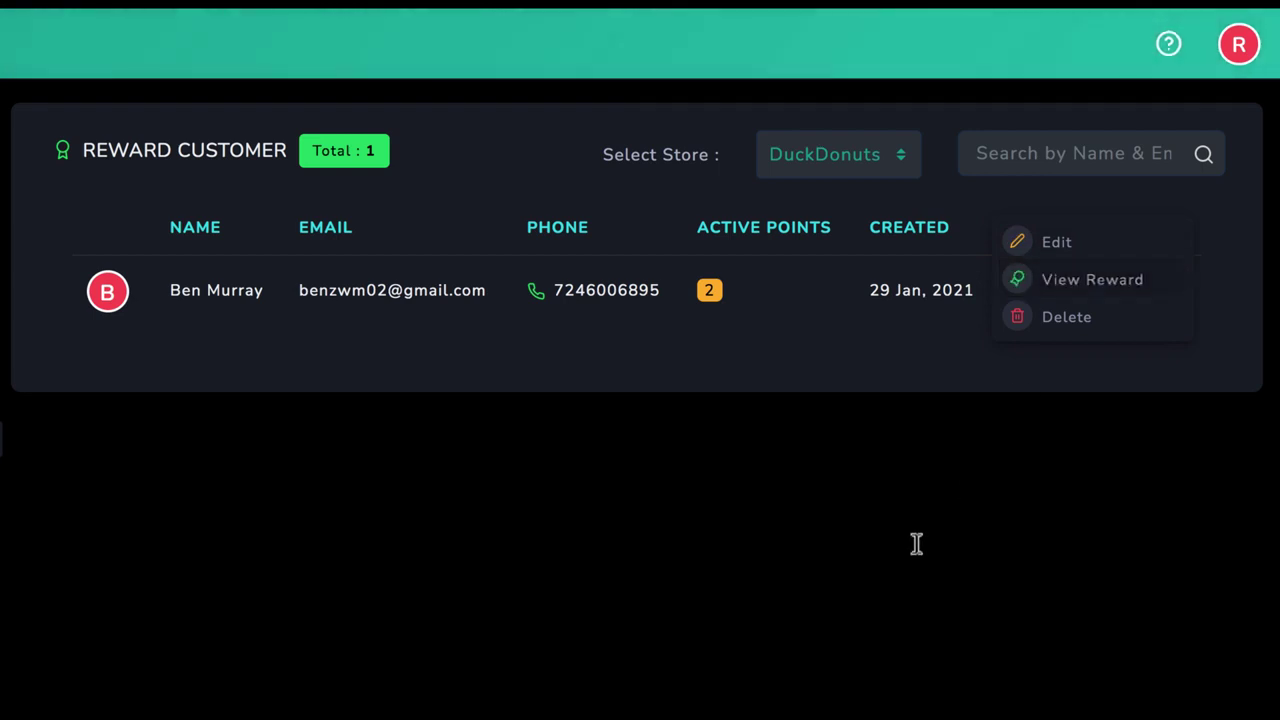
left_click(917, 543)
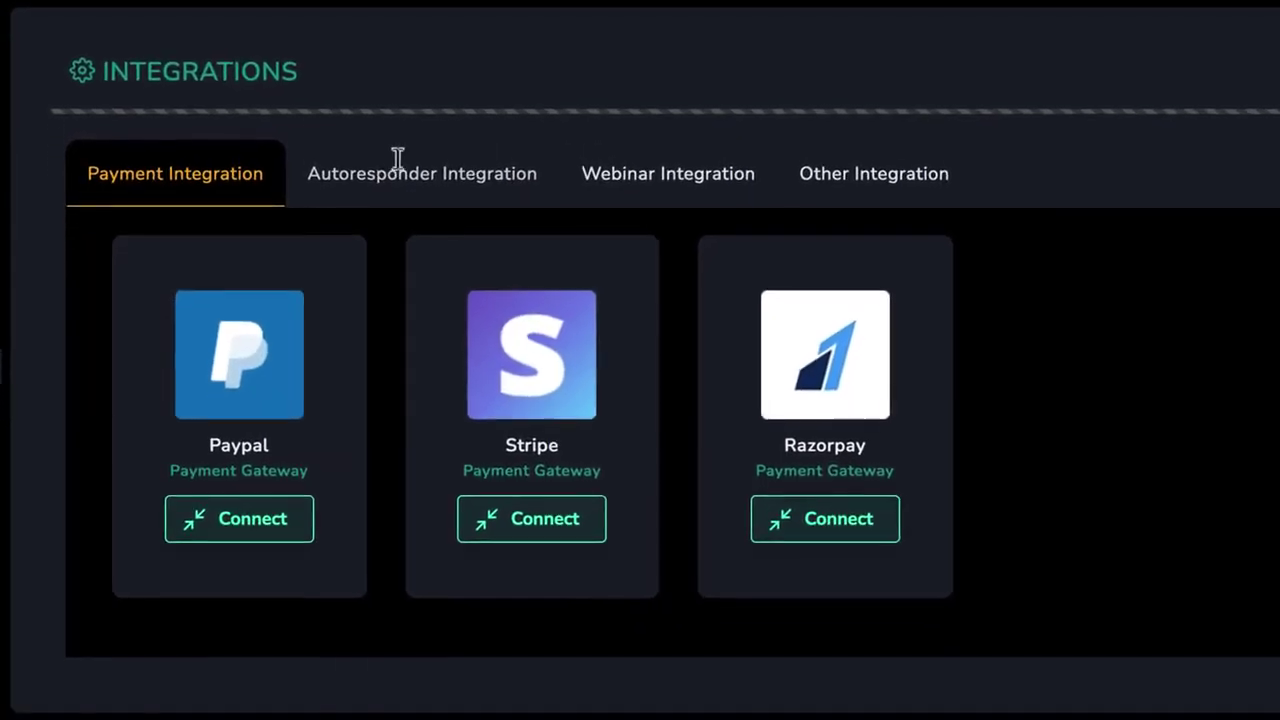
Step: View the autoresponder integrations, then go to the gift card list
left_click(375, 251)
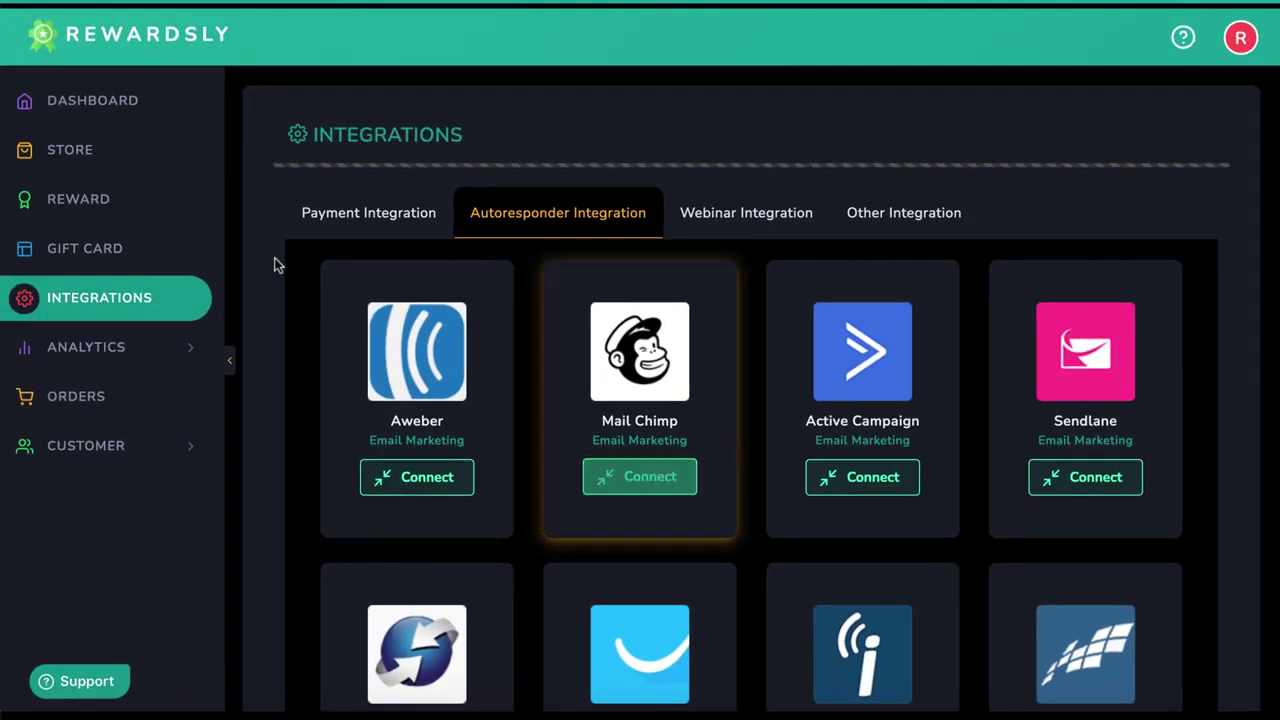
left_click(88, 256)
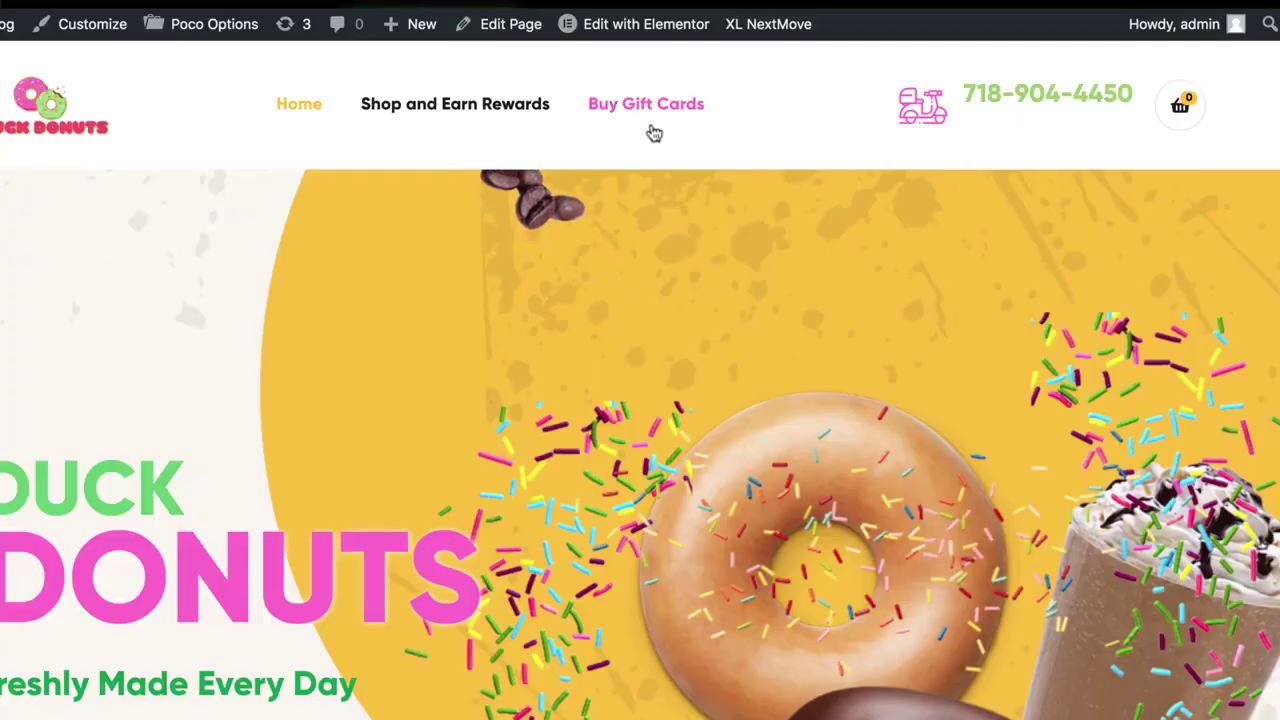
left_click(651, 120)
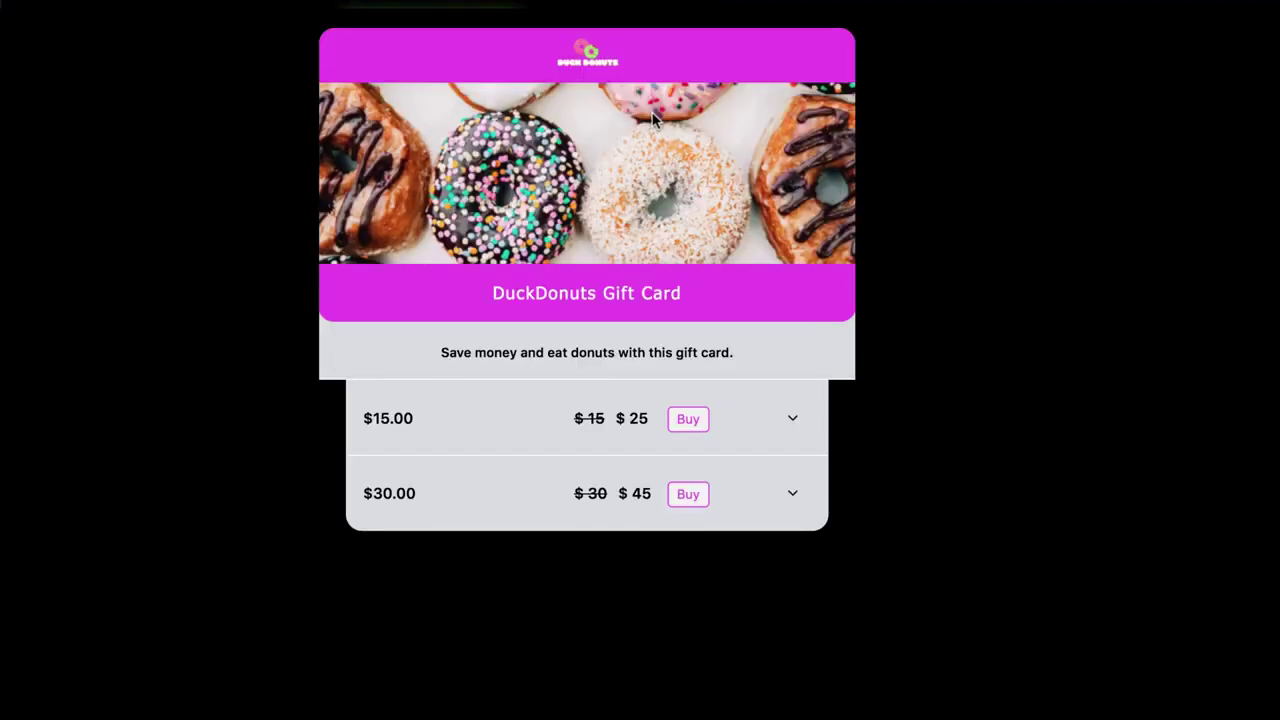
left_click(690, 419)
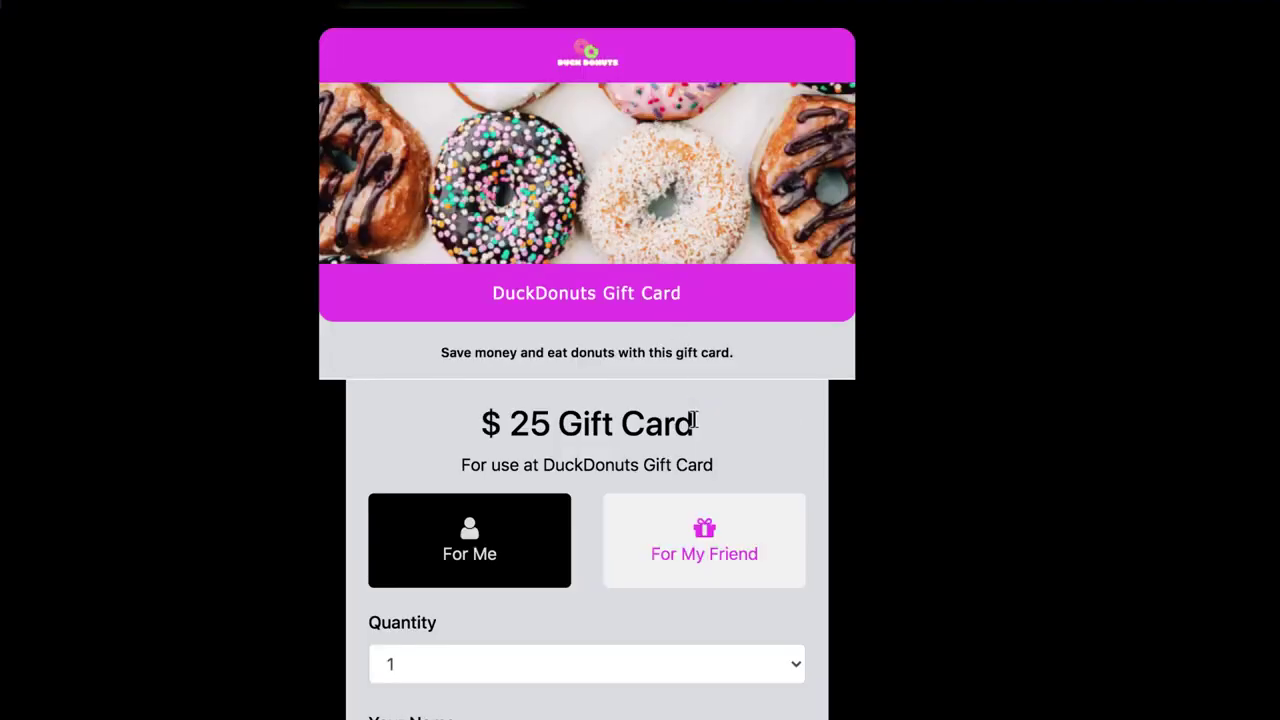
scroll(665, 596, "down", 2)
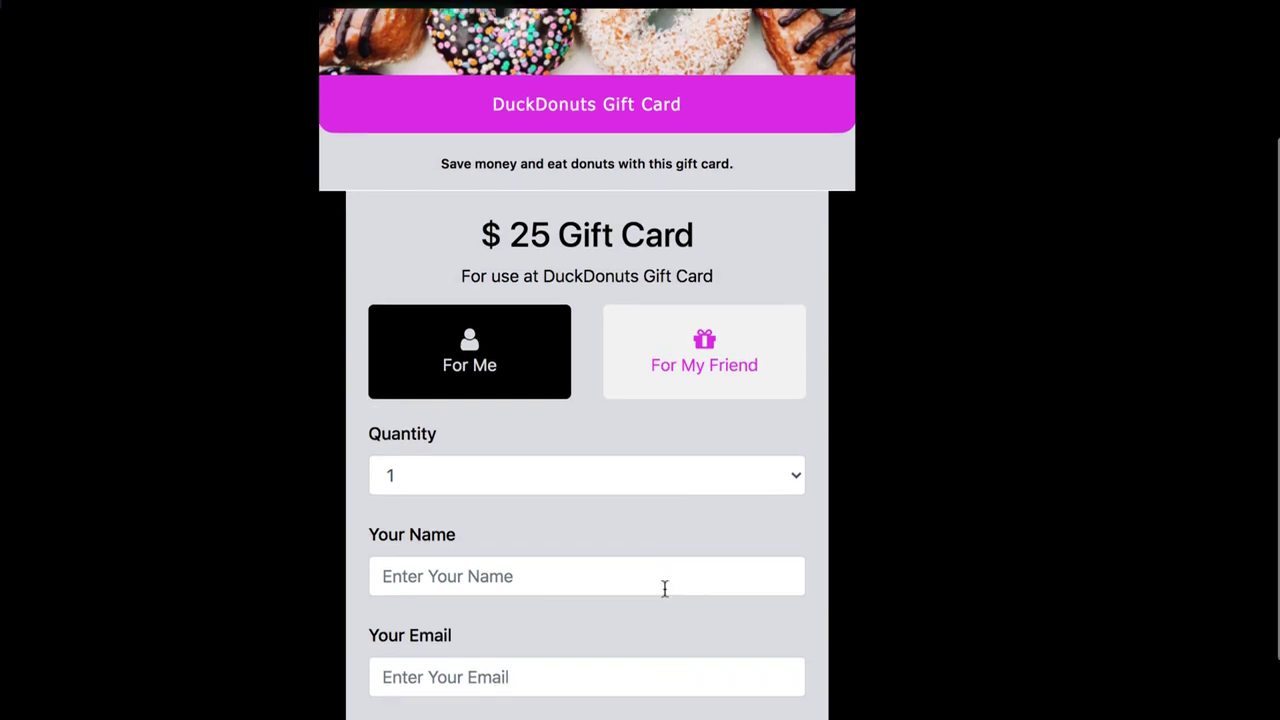
left_click(668, 372)
left_click(520, 377)
scroll(611, 483, "down", 2)
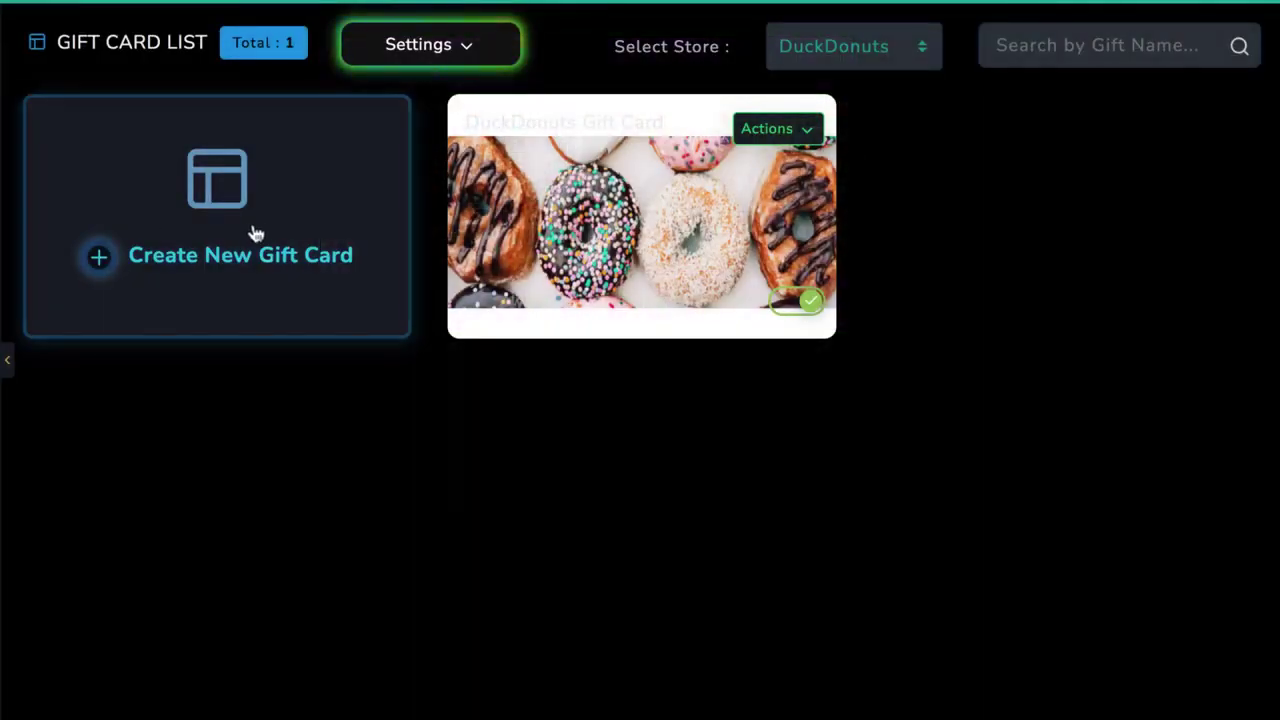
left_click(258, 234)
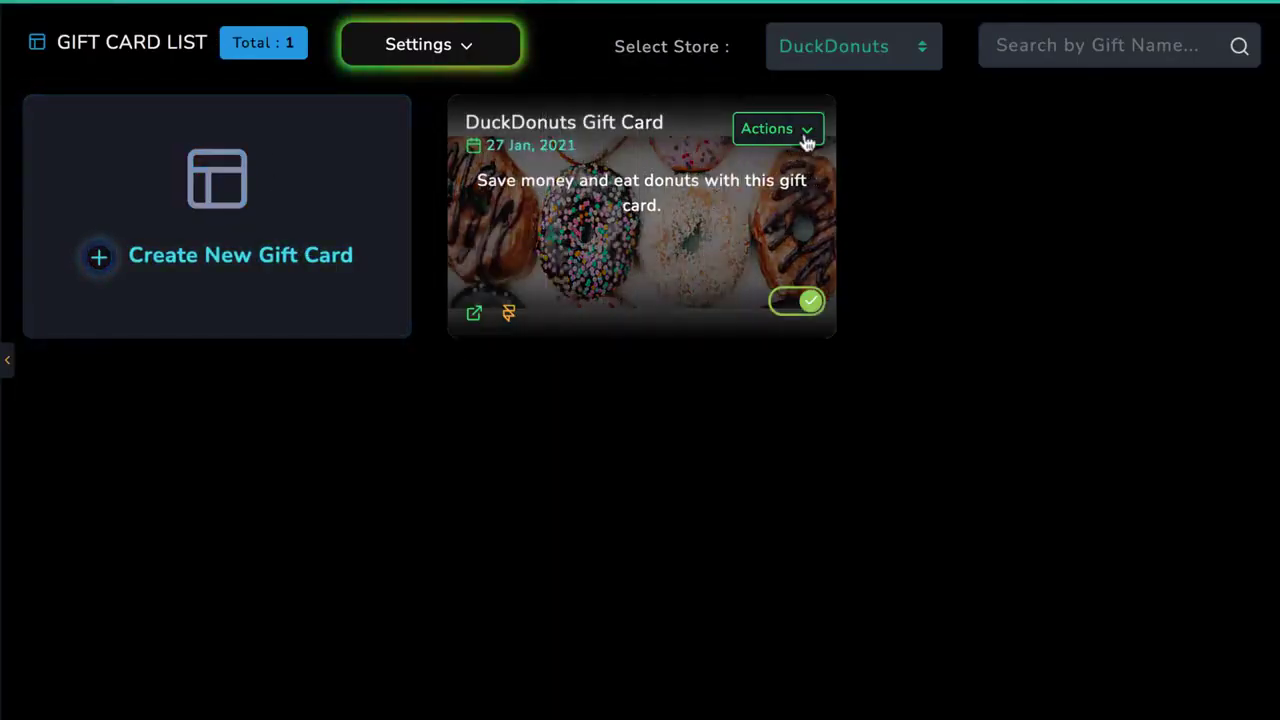
Step: Edit the DuckDonuts Gift Card, keeping DuckDonuts as store and USD as currency
left_click(808, 133)
left_click(680, 203)
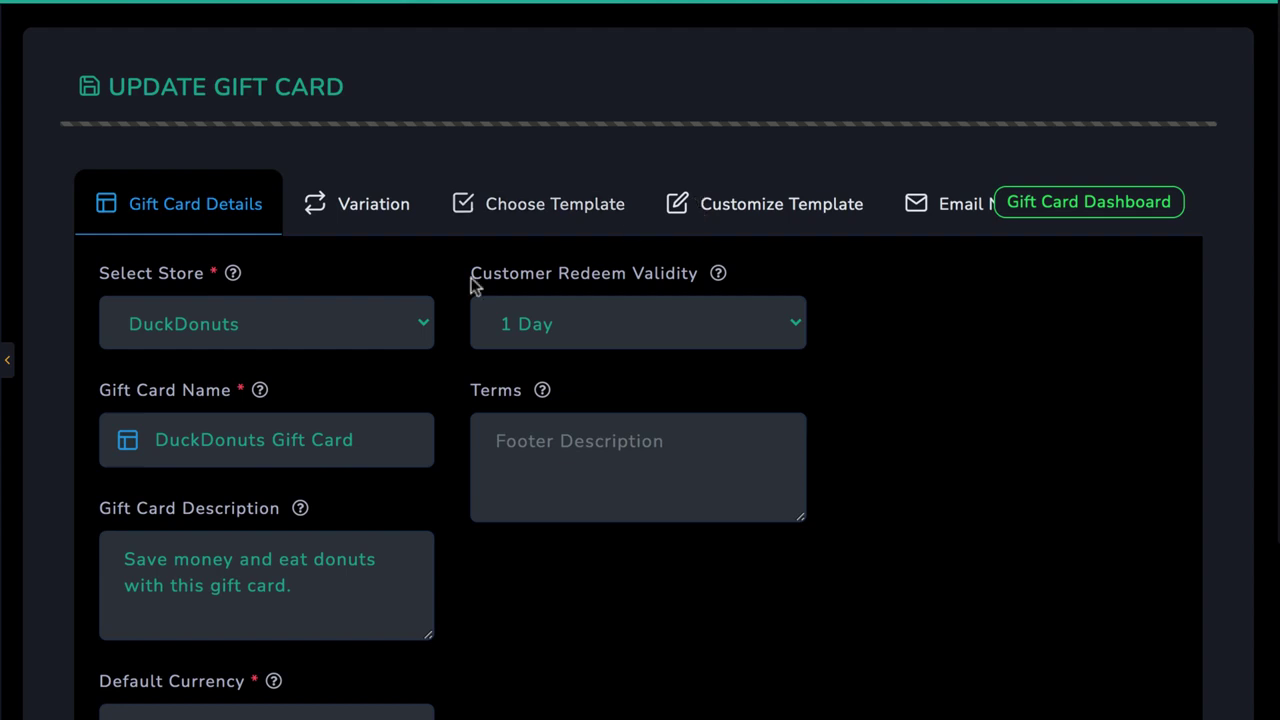
left_click(368, 316)
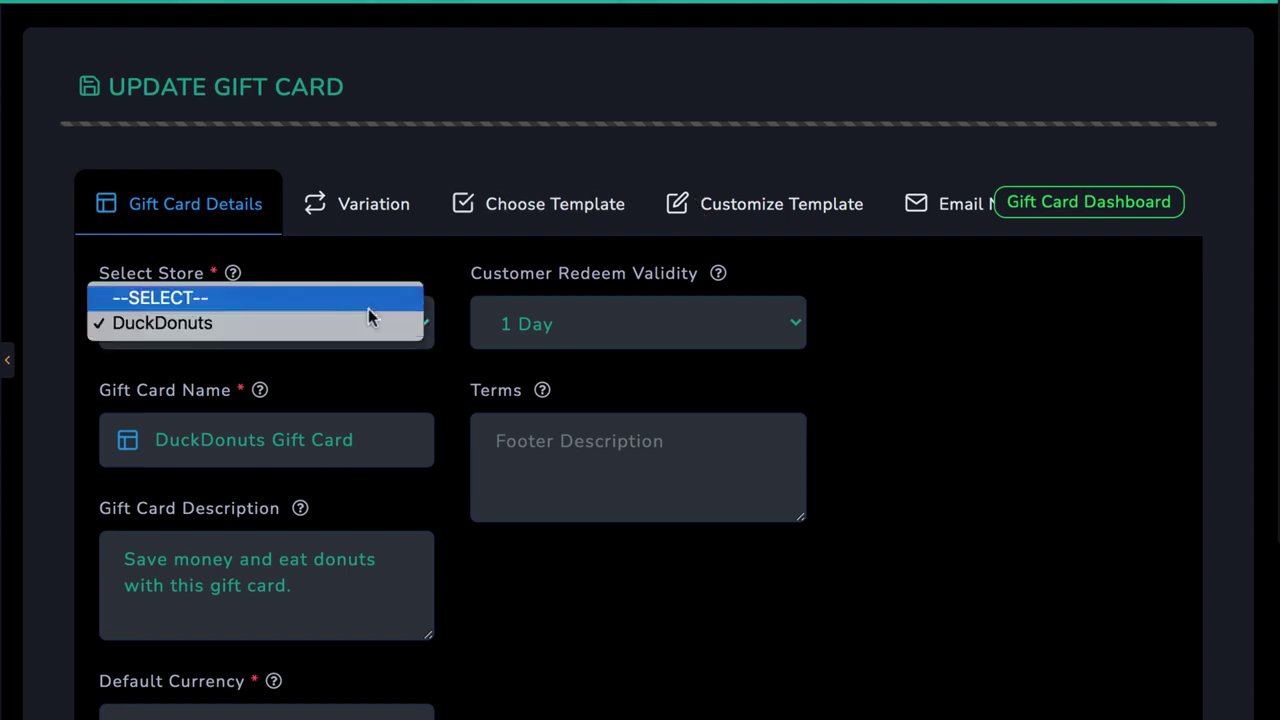
left_click(348, 434)
scroll(348, 434, "down", 2)
left_click(316, 453)
left_click(275, 628)
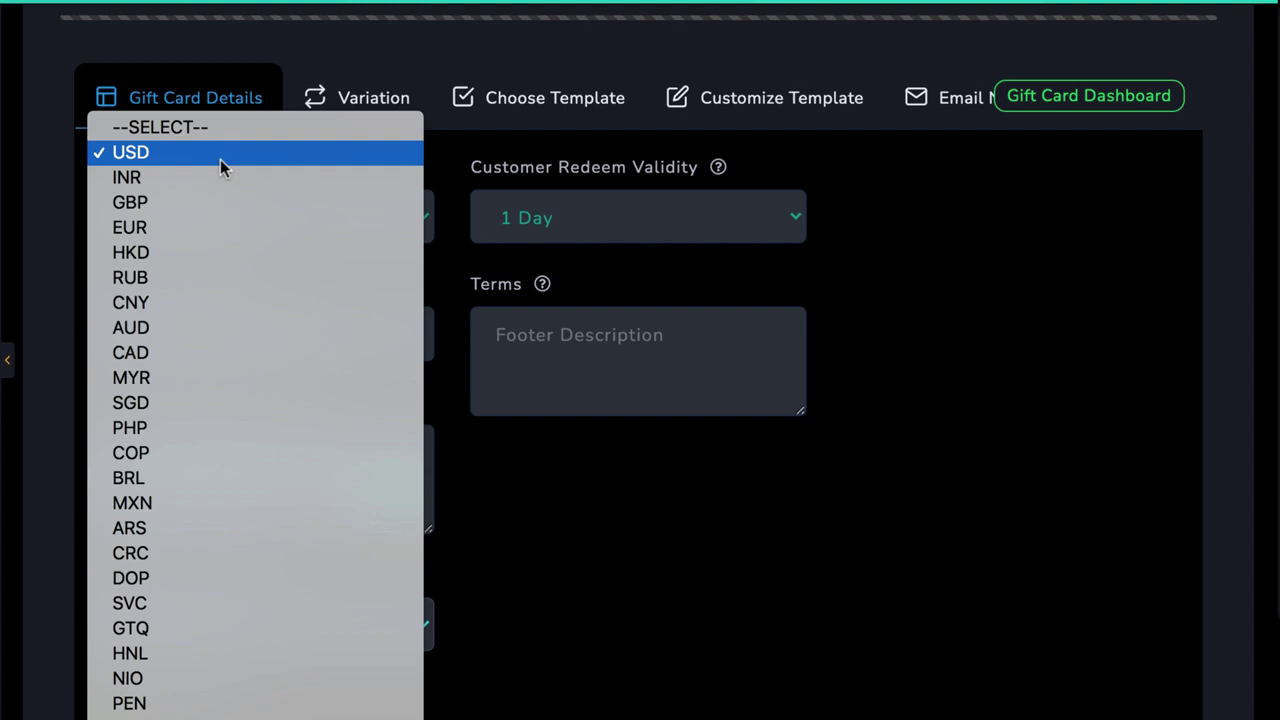
left_click(220, 158)
Step: Keep the card paid, save it, and keep customer redeem validity at 1 Day
scroll(754, 310, "up", 1)
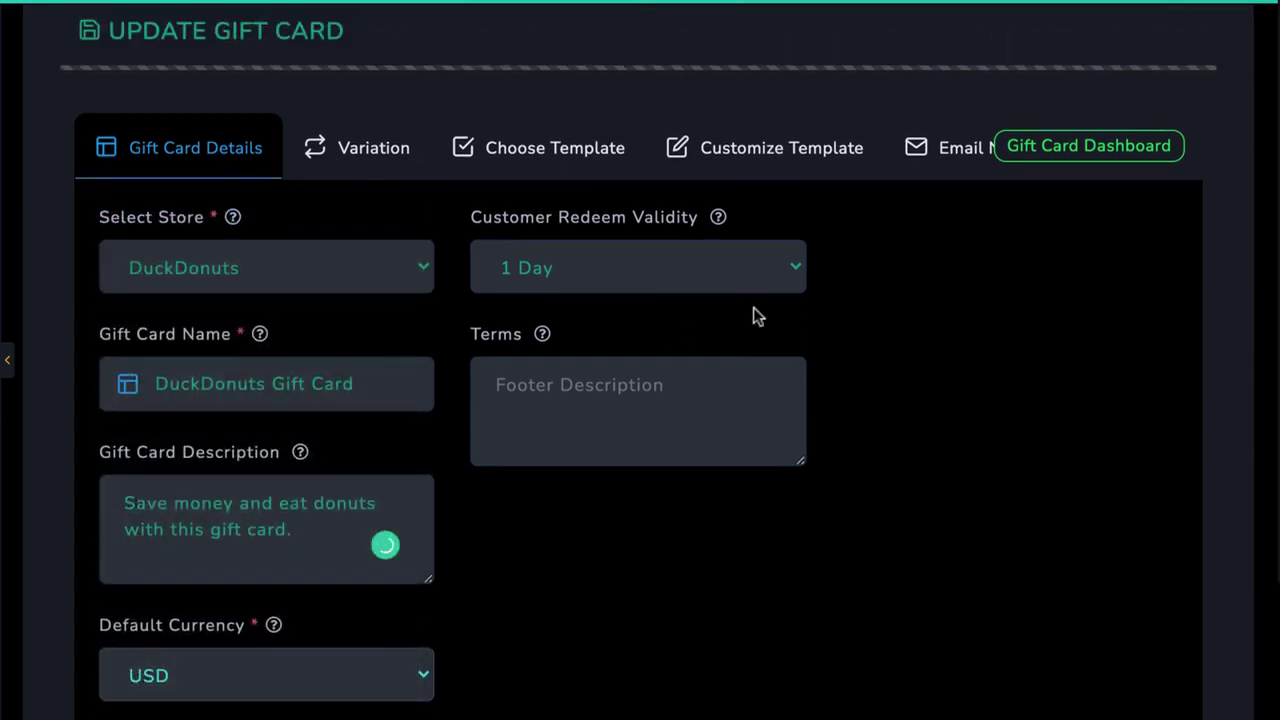
scroll(757, 316, "down", 3)
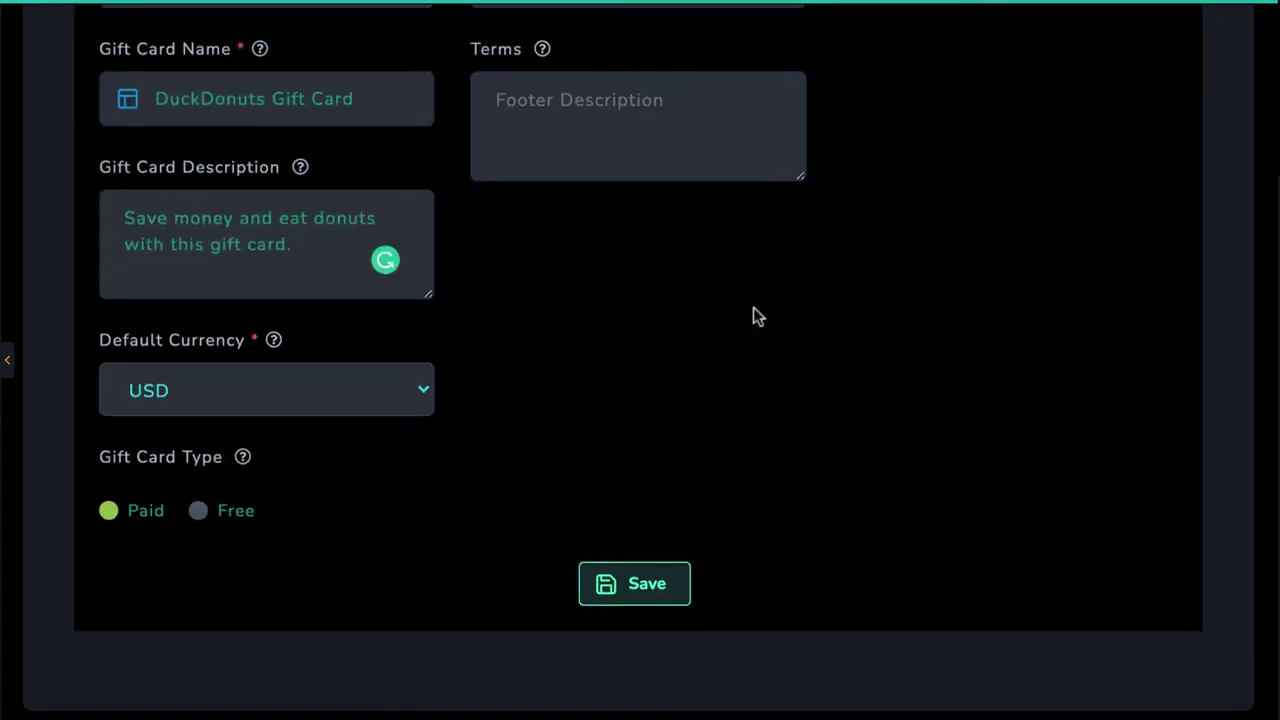
left_click(199, 512)
left_click(110, 512)
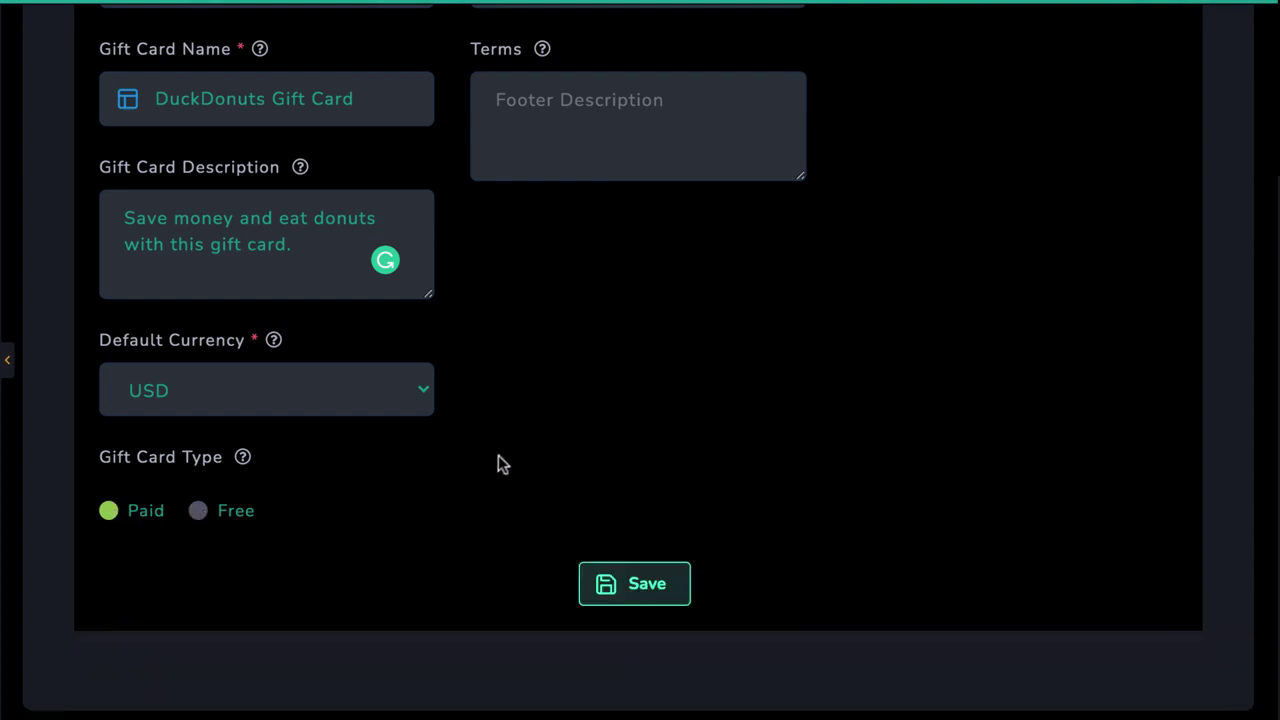
left_click(622, 594)
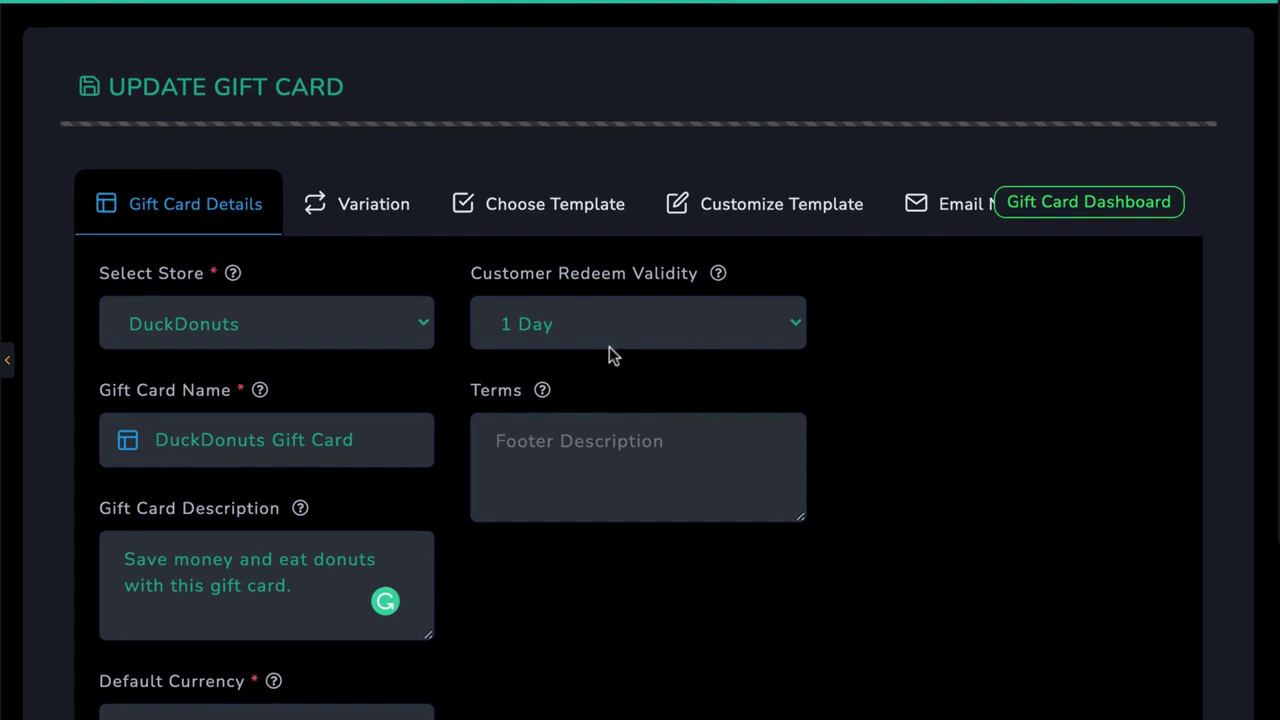
left_click(606, 342)
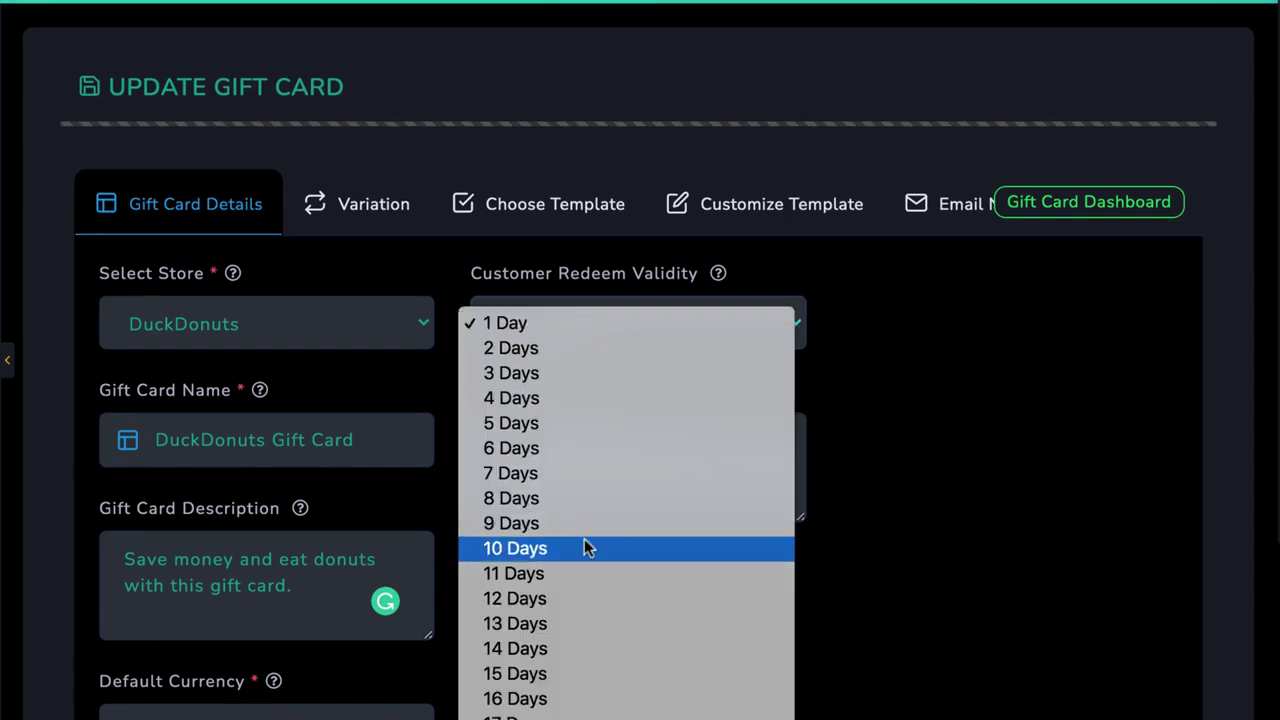
left_click(580, 323)
scroll(615, 554, "down", 1)
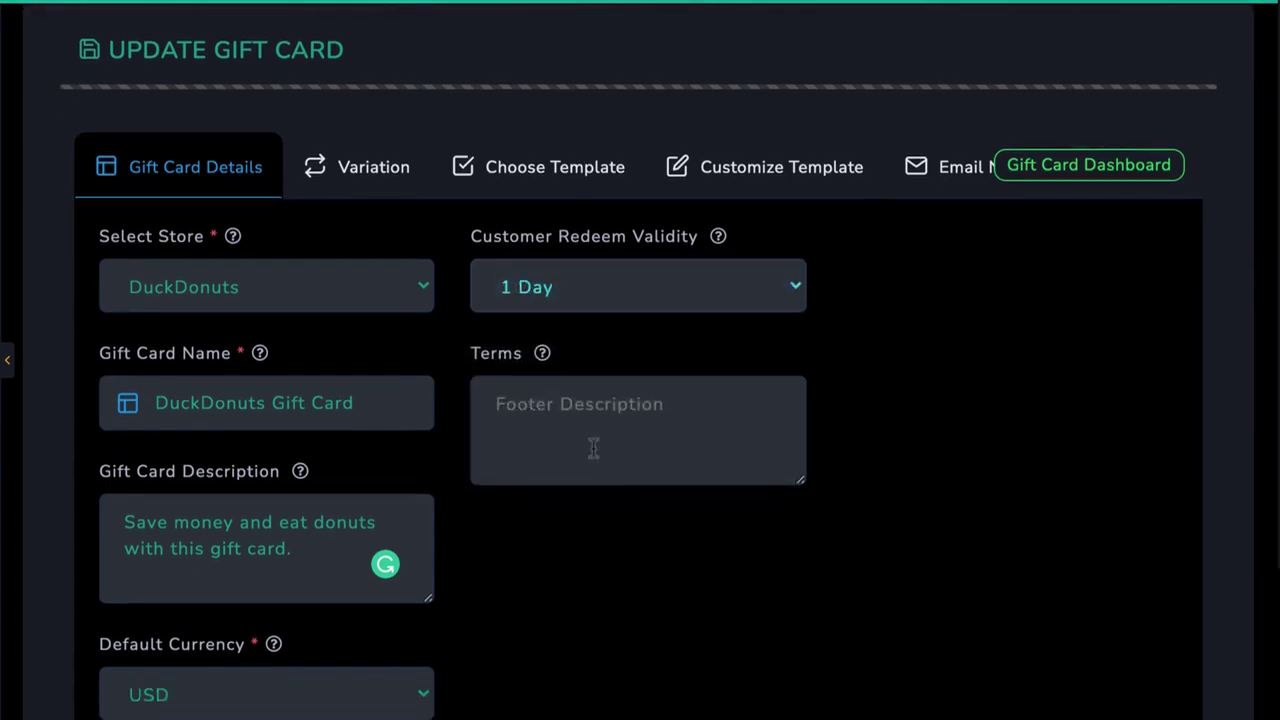
left_click(590, 448)
left_click(355, 178)
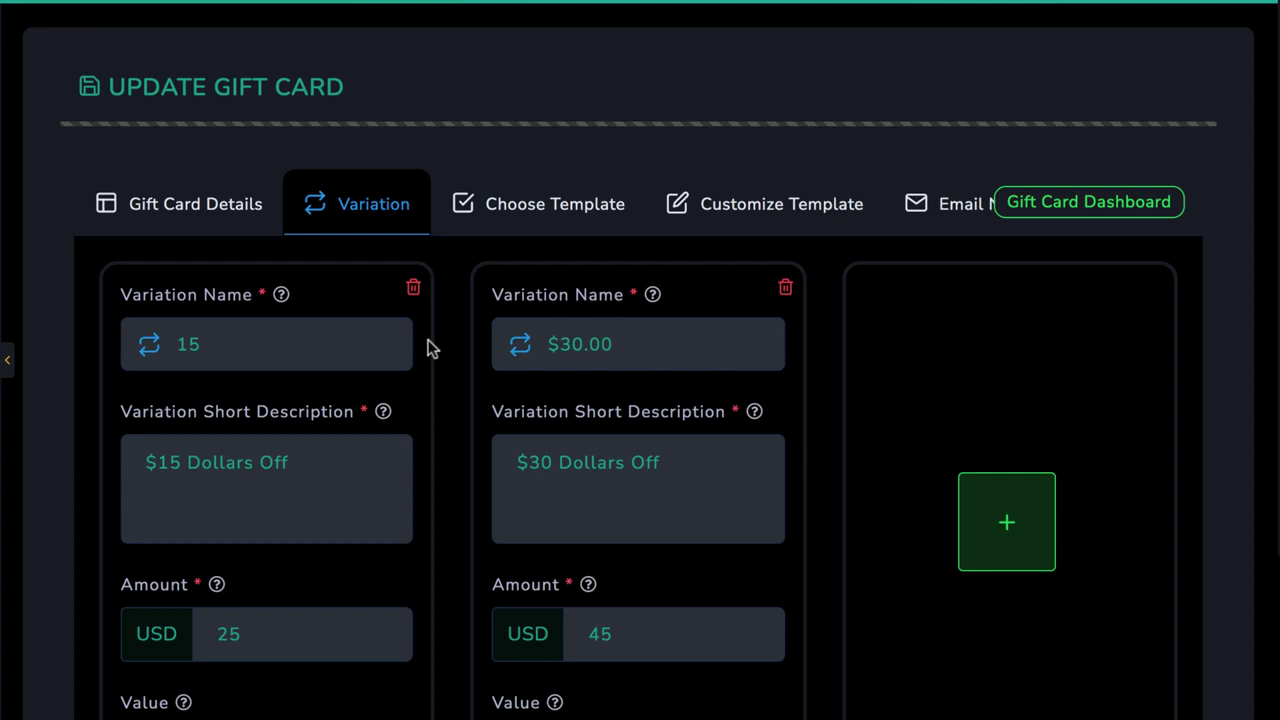
Step: Check the variations' names, descriptions, Amount 25 and Value 15, leaving both unchanged
scroll(431, 374, "down", 2)
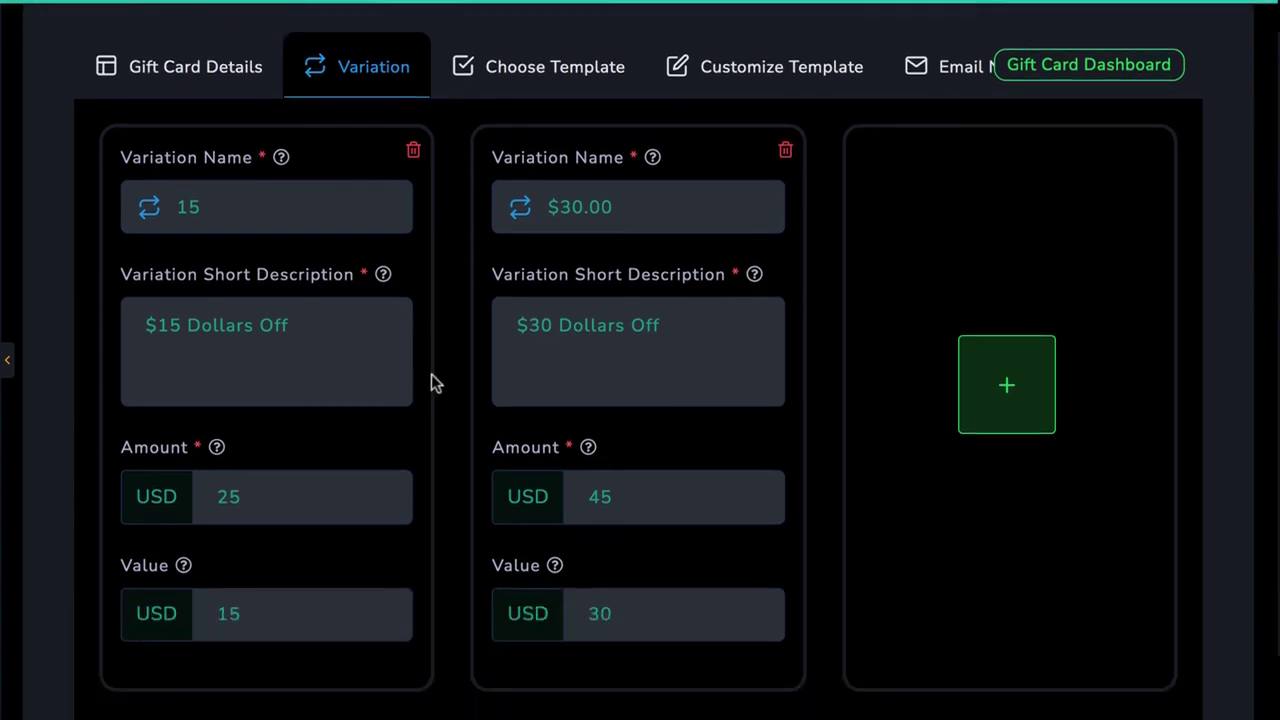
left_click(240, 210)
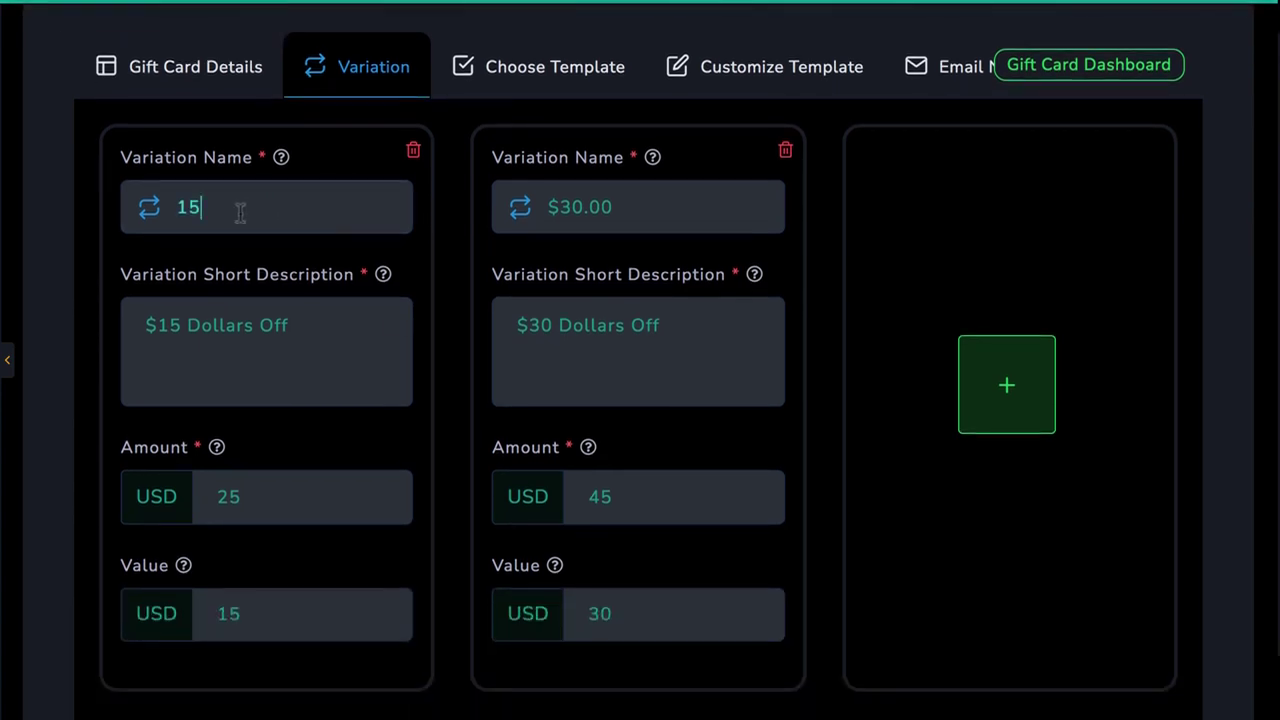
left_click(301, 322)
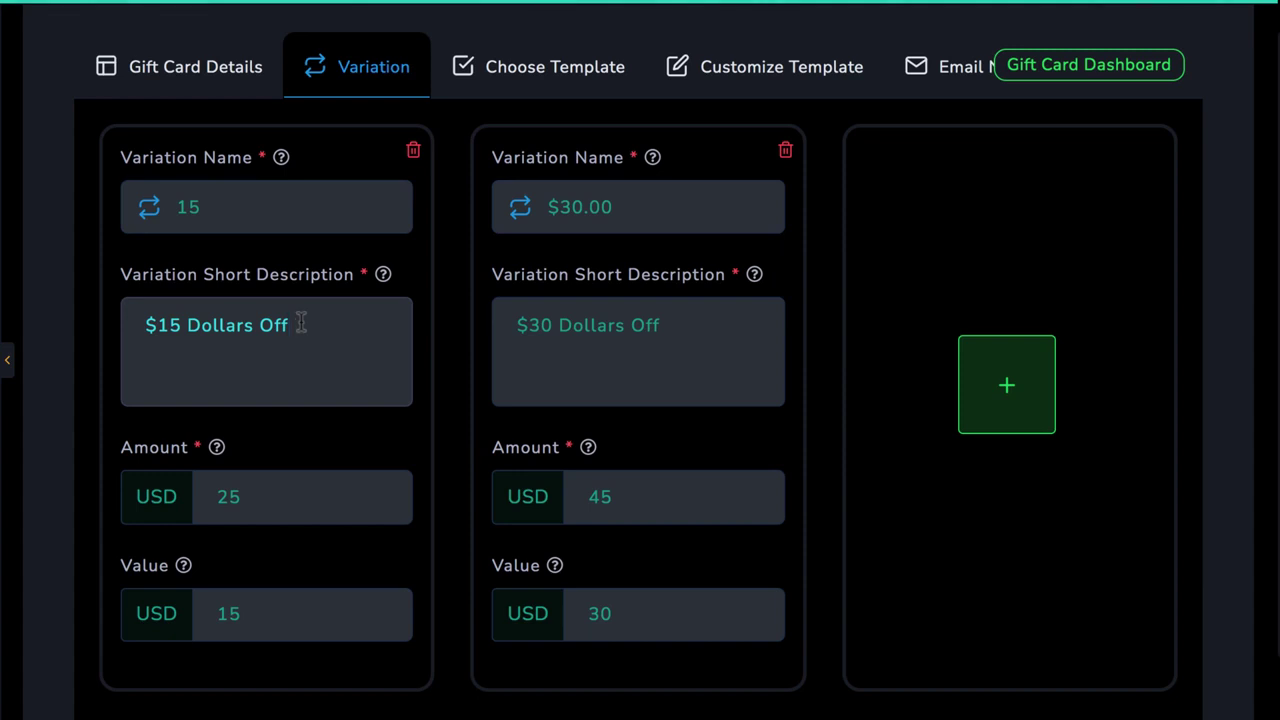
left_click(257, 497)
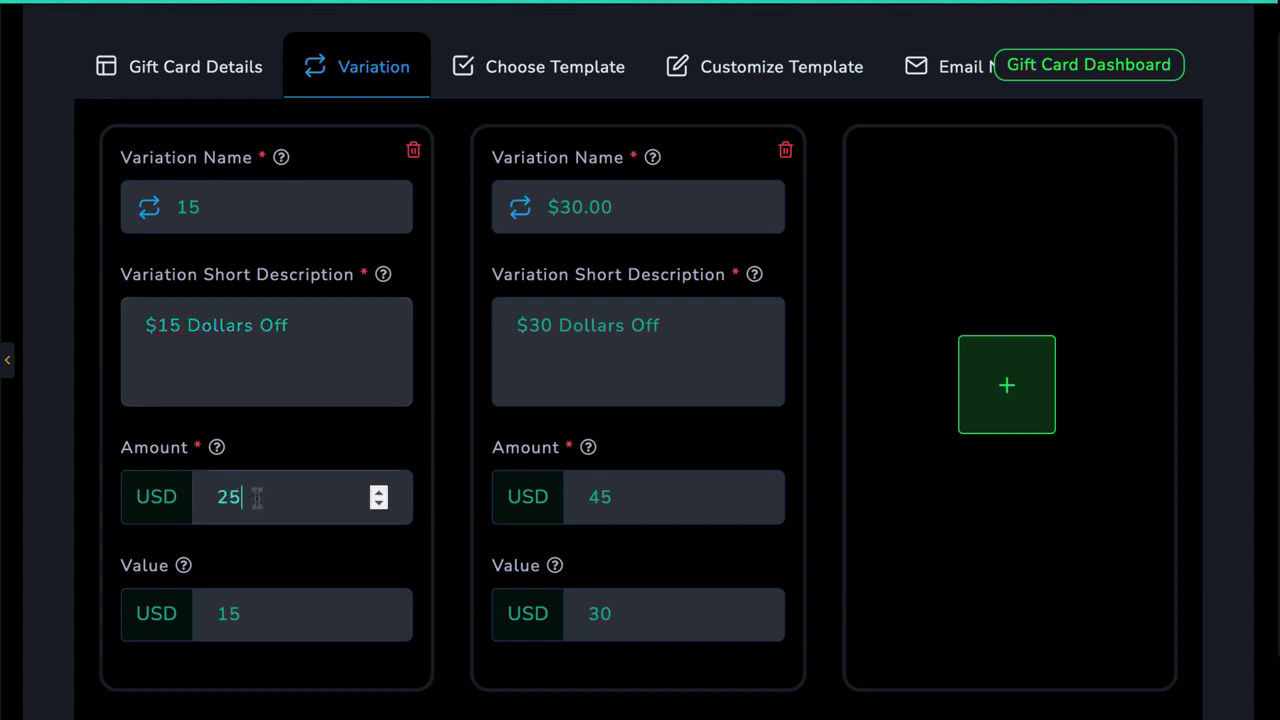
left_click(246, 613)
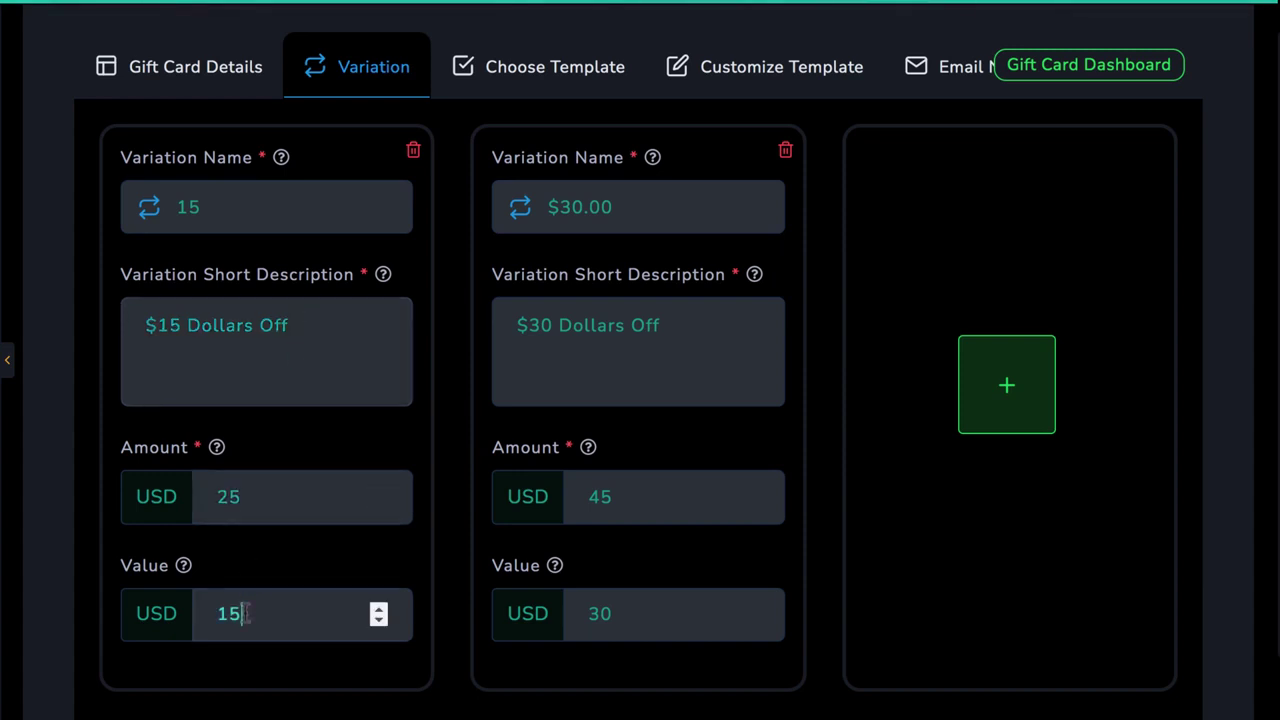
left_click(380, 621)
left_click(380, 621)
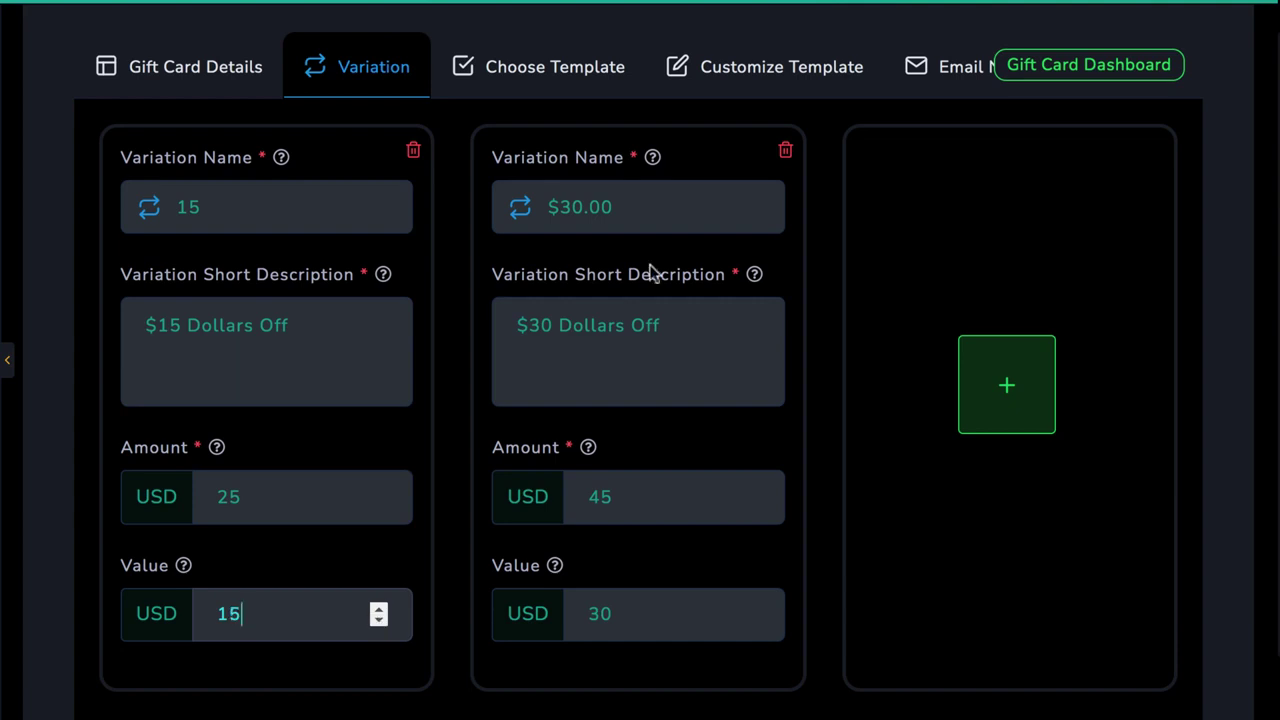
left_click_drag(636, 207, 561, 207)
left_click(256, 207)
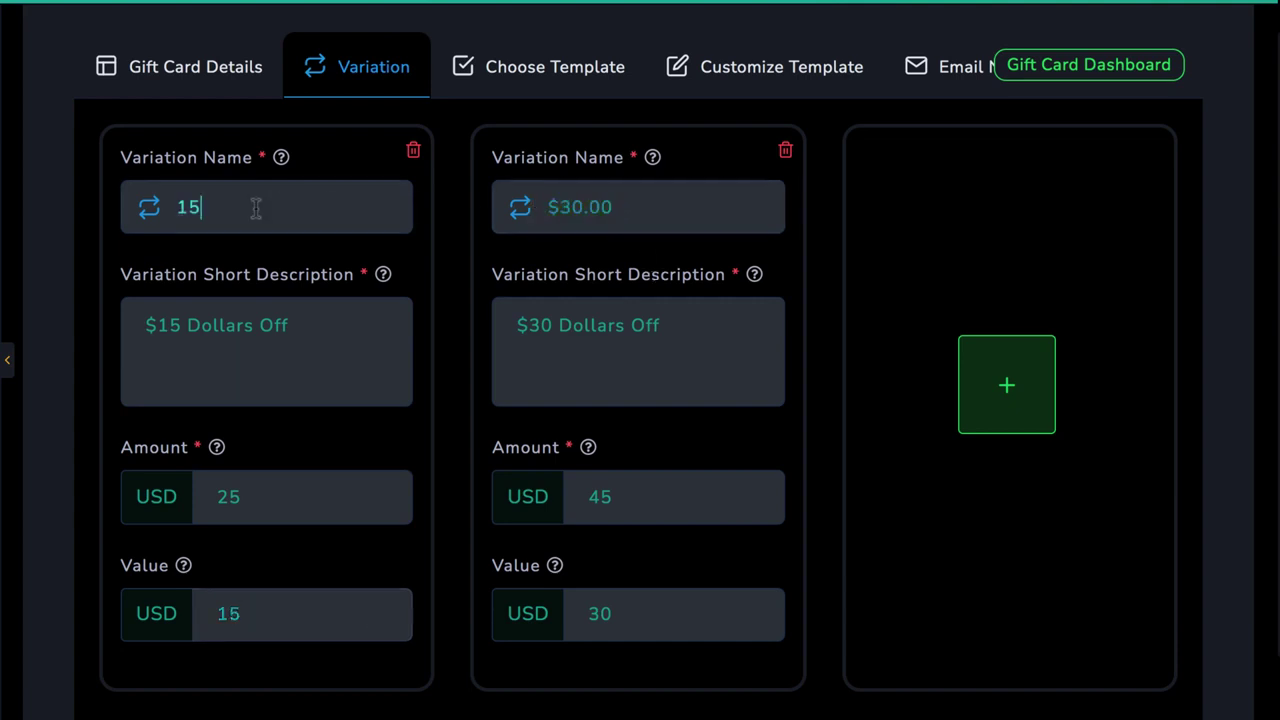
left_click(583, 66)
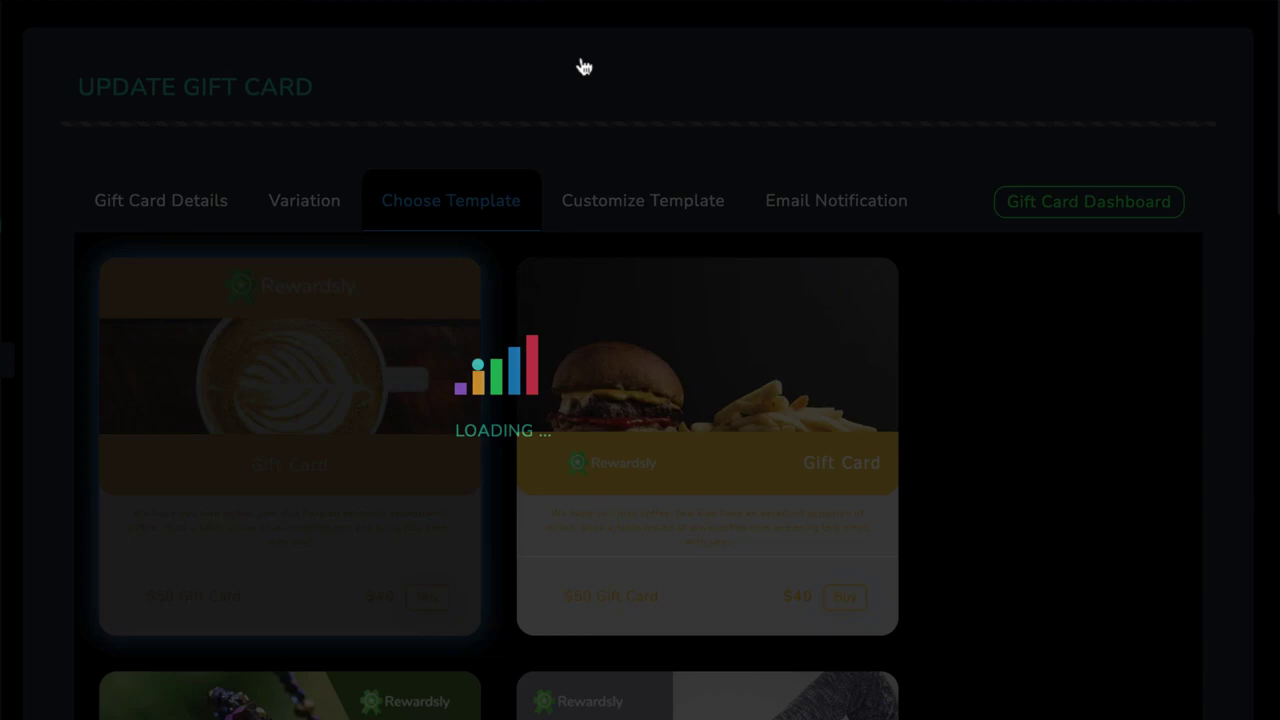
Step: Browse the gift card template gallery
scroll(491, 157, "down", 2)
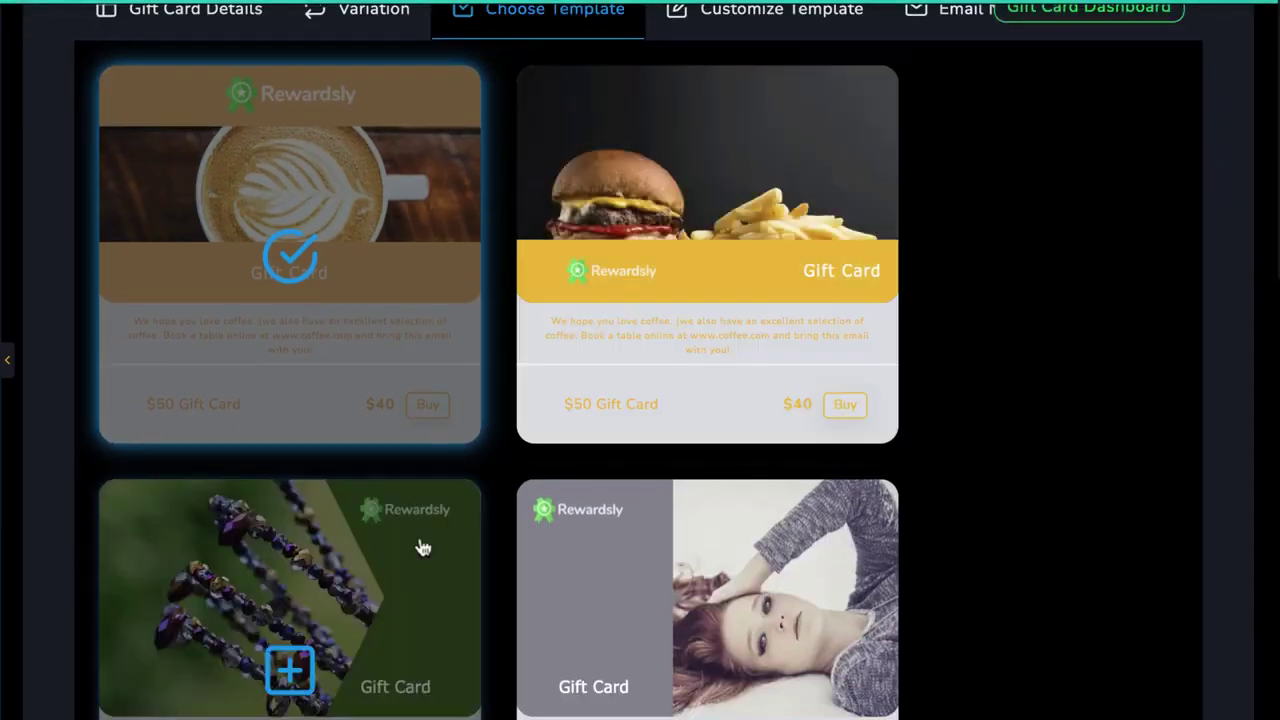
scroll(420, 546, "down", 3)
scroll(422, 546, "down", 8)
scroll(422, 546, "up", 7)
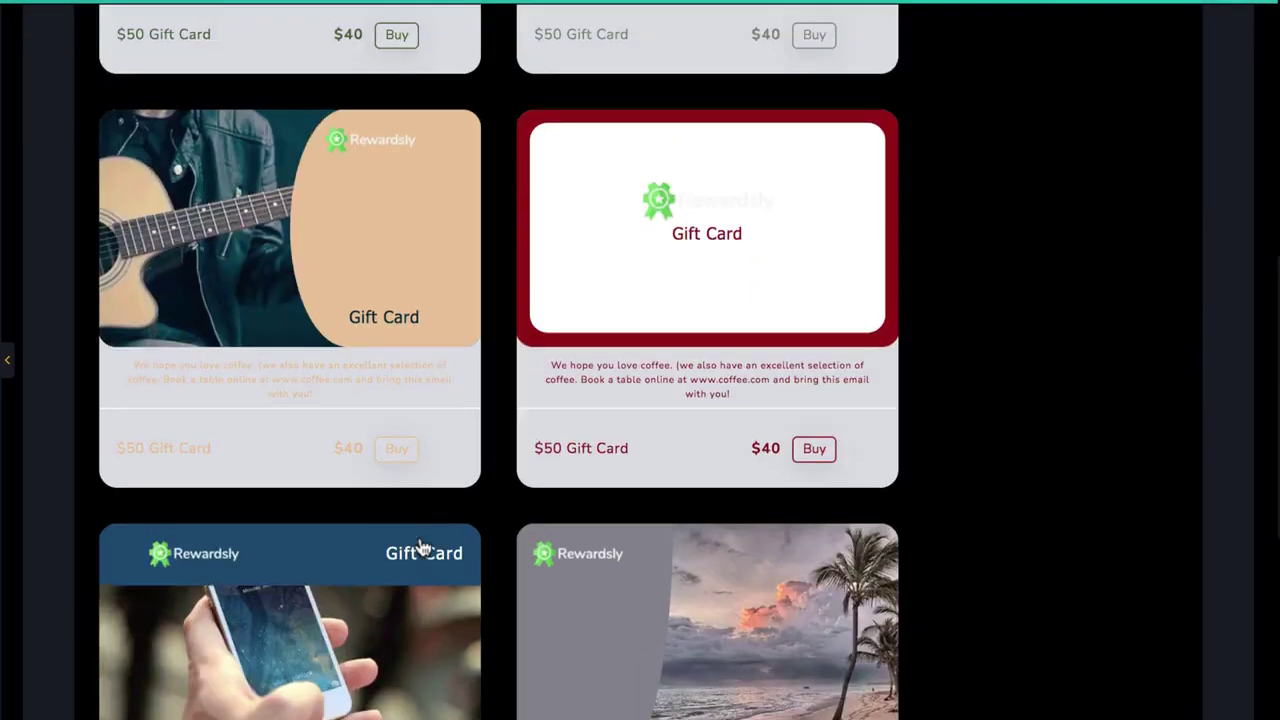
scroll(422, 546, "up", 6)
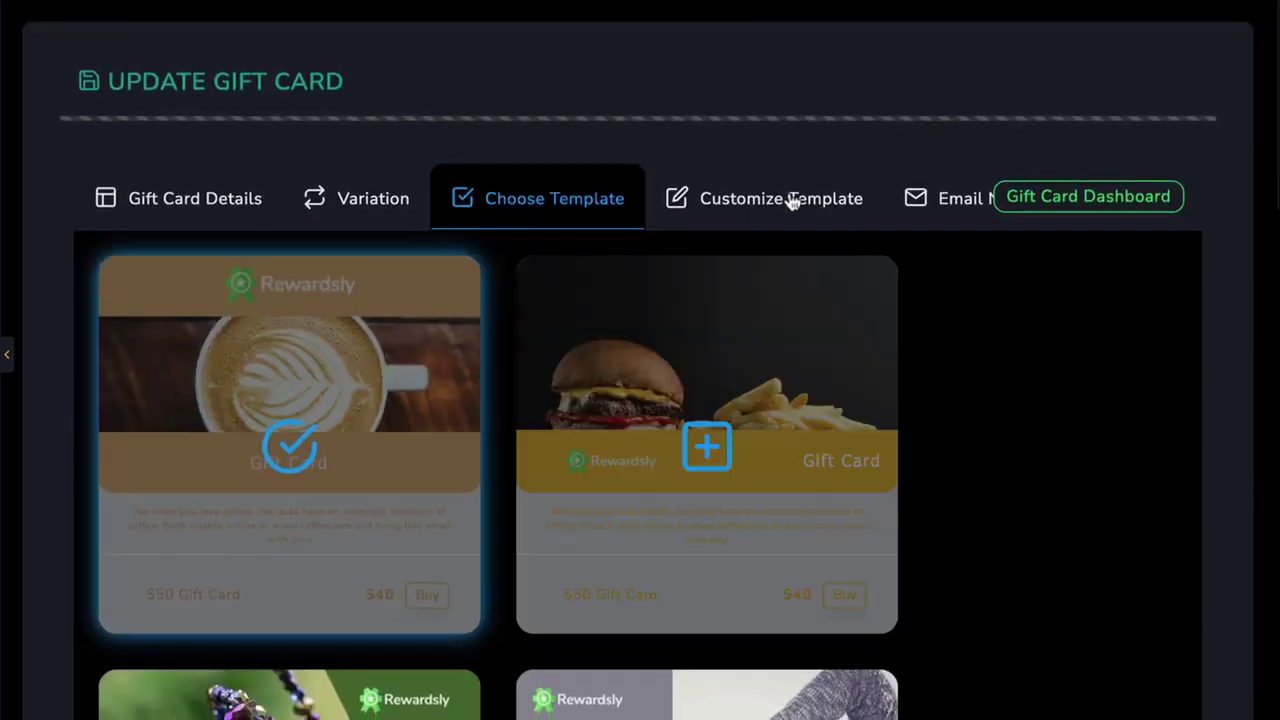
Step: Try #a442a6 as the top Background 1 Color, then restore it to #e739ed
left_click(806, 199)
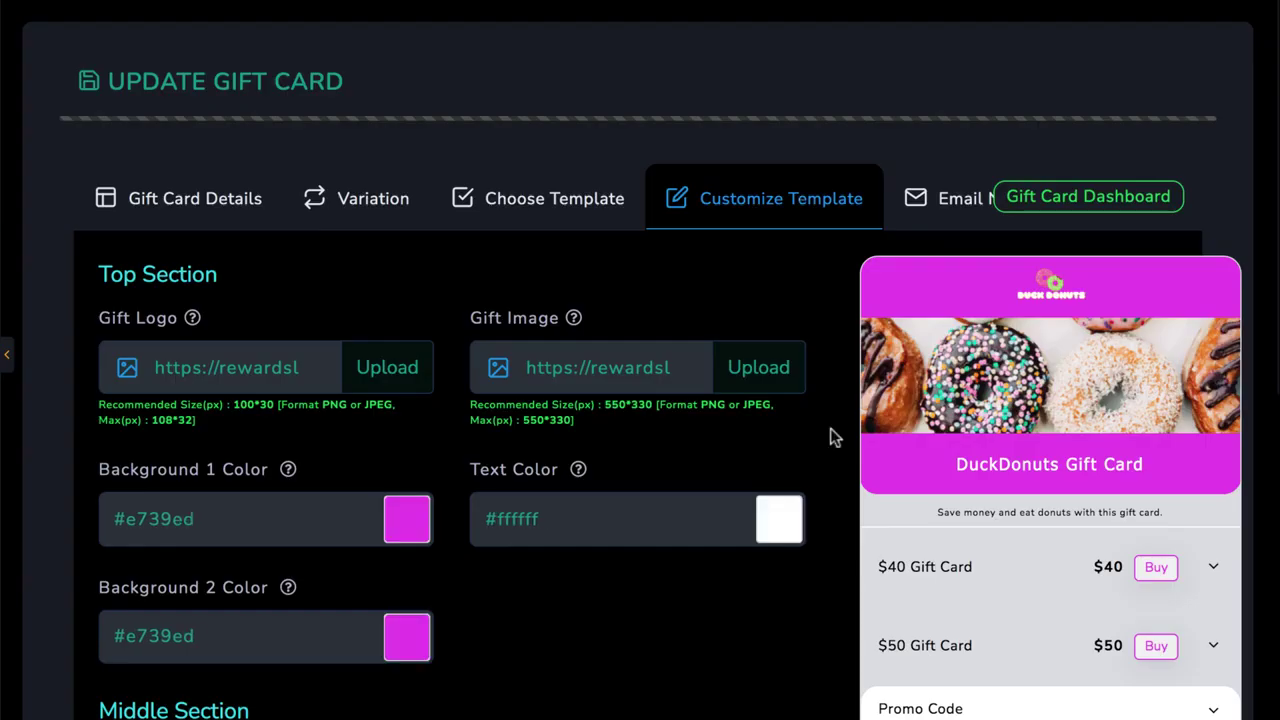
scroll(410, 340, "down", 2)
left_click_drag(240, 291, 102, 291)
key("ctrl+c")
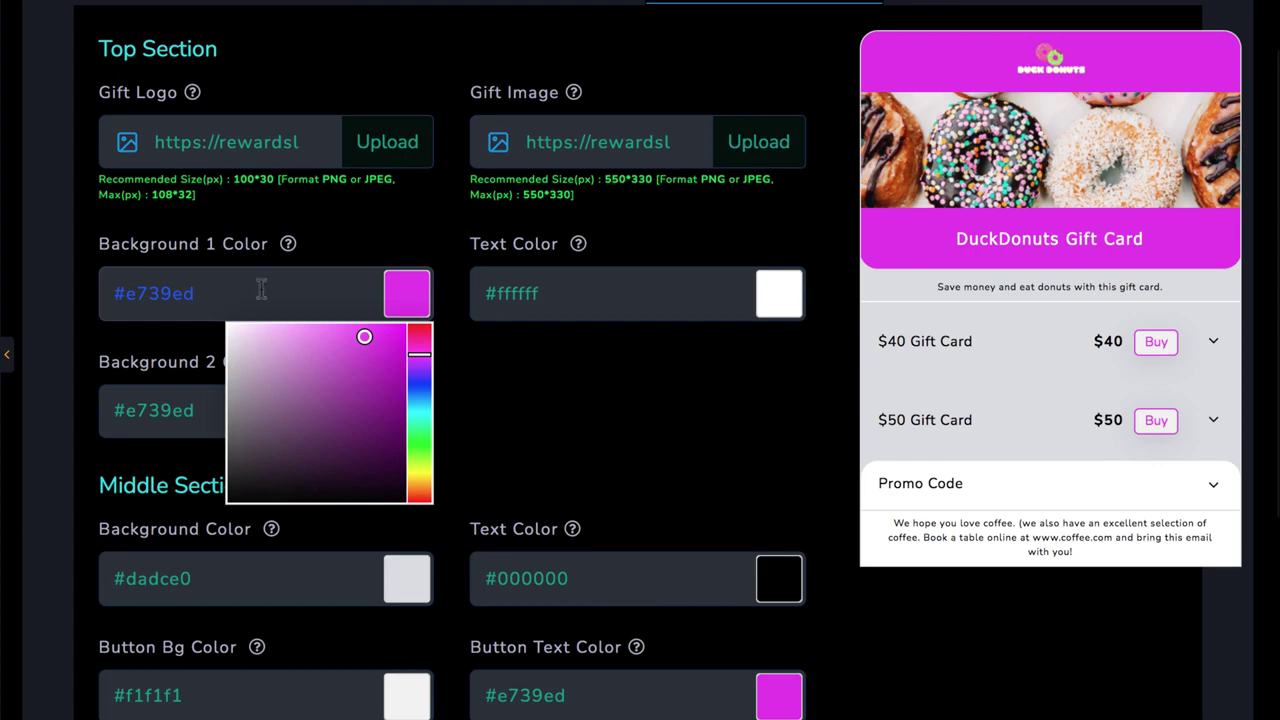
left_click_drag(378, 344, 335, 386)
left_click_drag(222, 287, 80, 289)
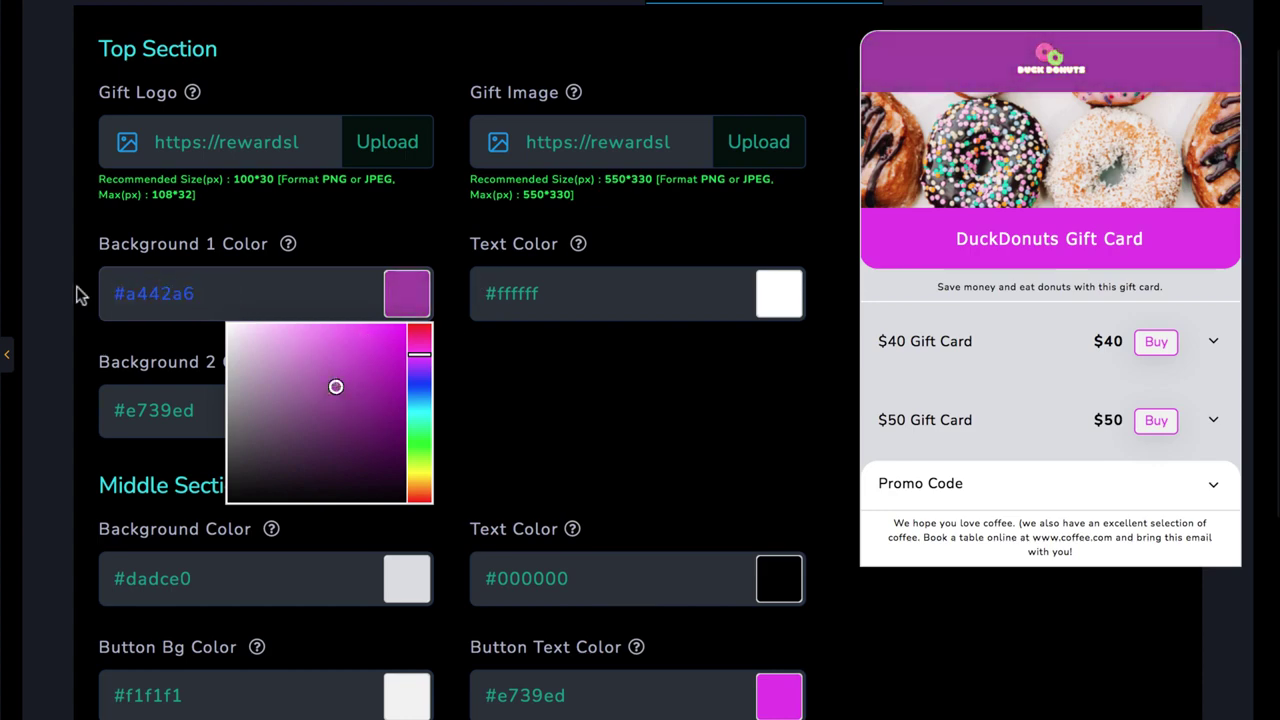
key("ctrl+v")
scroll(608, 137, "up", 2)
left_click(960, 203)
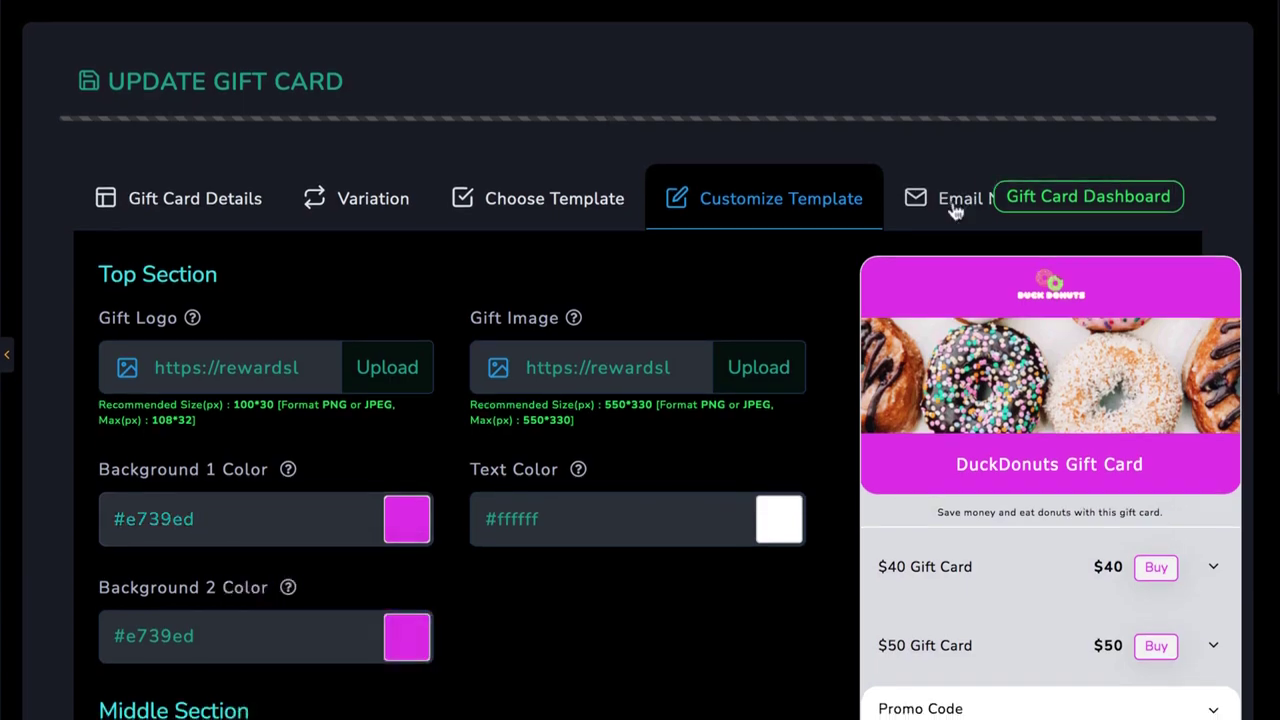
Step: Look through the Free Gift Card and Gift Card Redeemed email templates
scroll(845, 272, "down", 2)
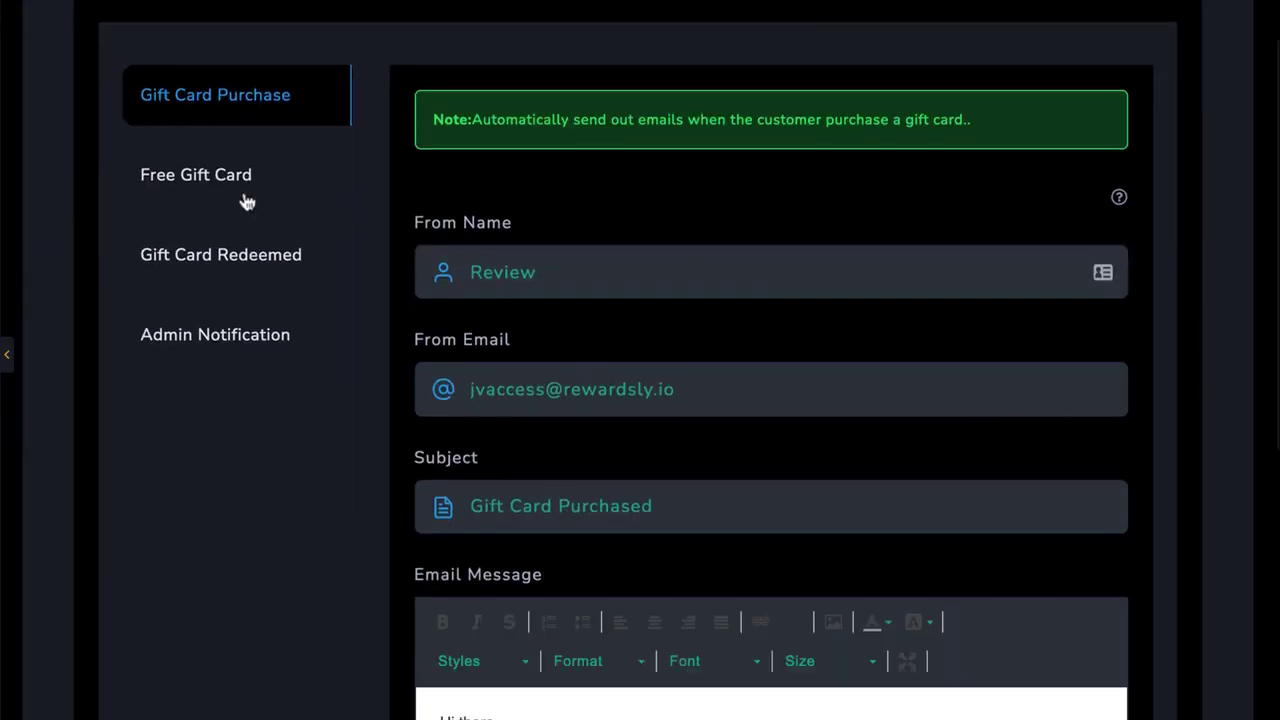
left_click(229, 183)
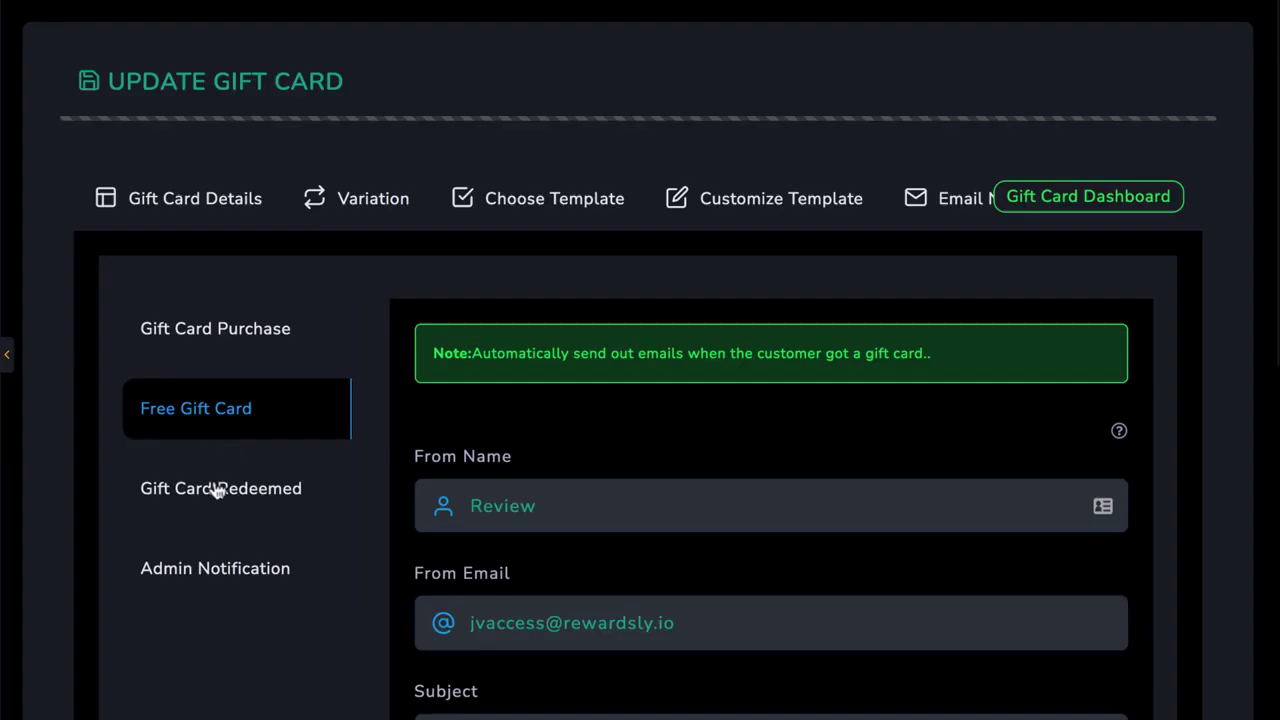
left_click(221, 488)
scroll(700, 530, "down", 6)
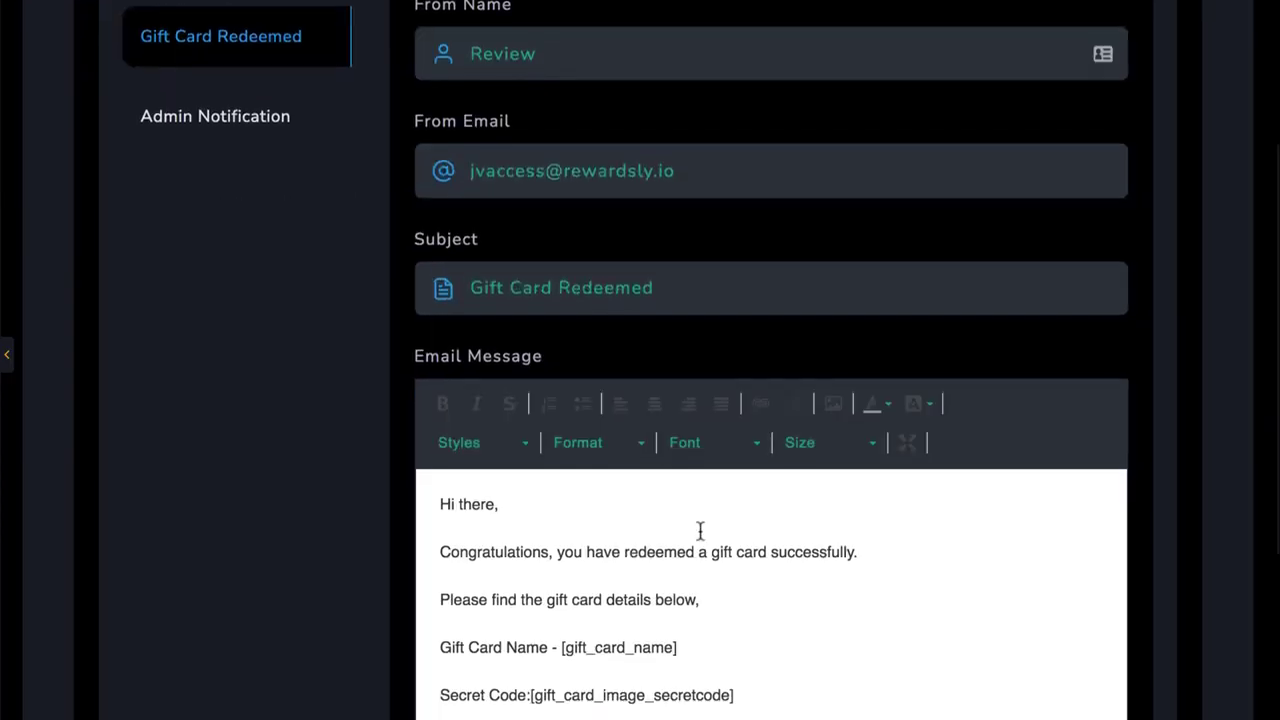
scroll(647, 414, "up", 1)
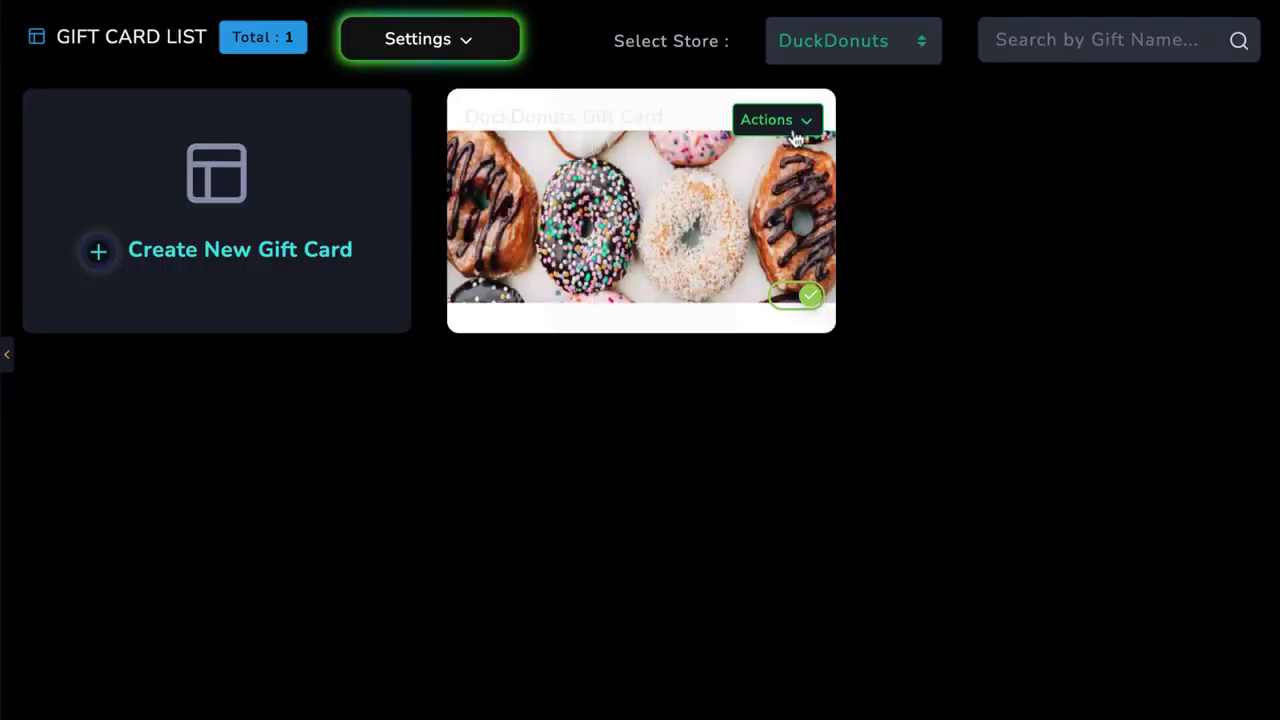
Step: Go to the Integrations page listing PayPal, Stripe and Razorpay, and start the PayPal connection
left_click(785, 122)
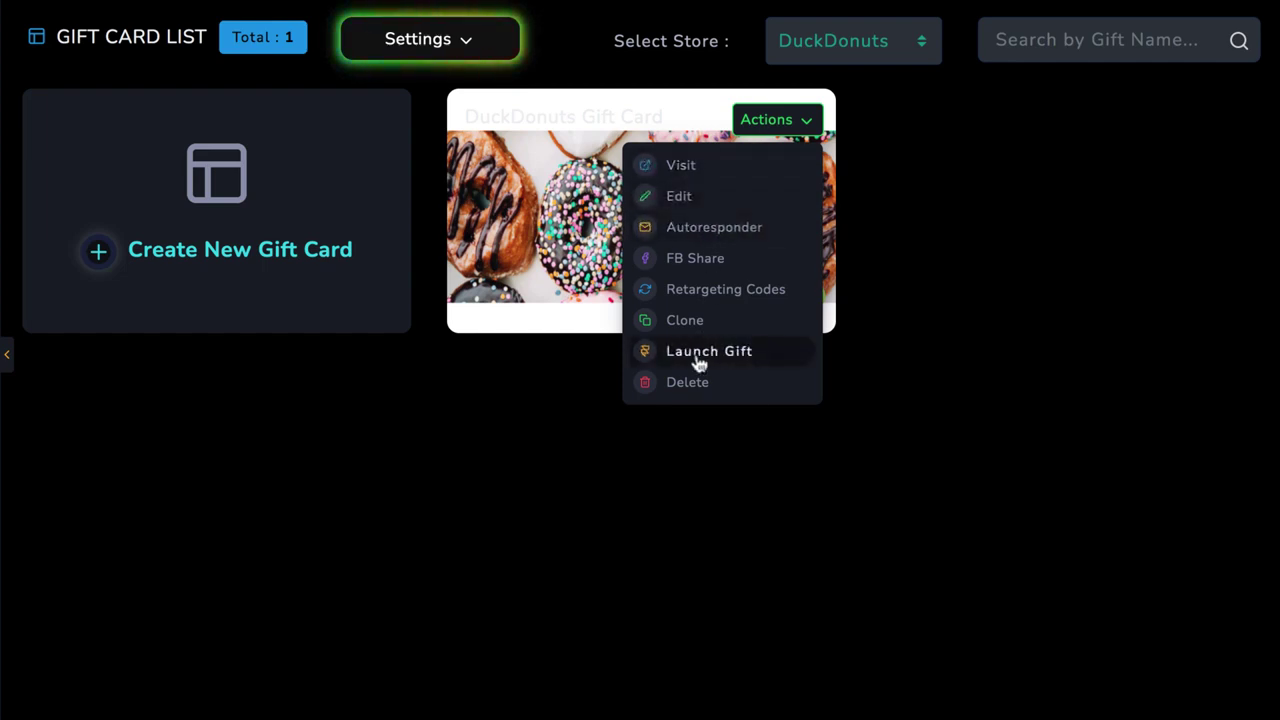
left_click(127, 290)
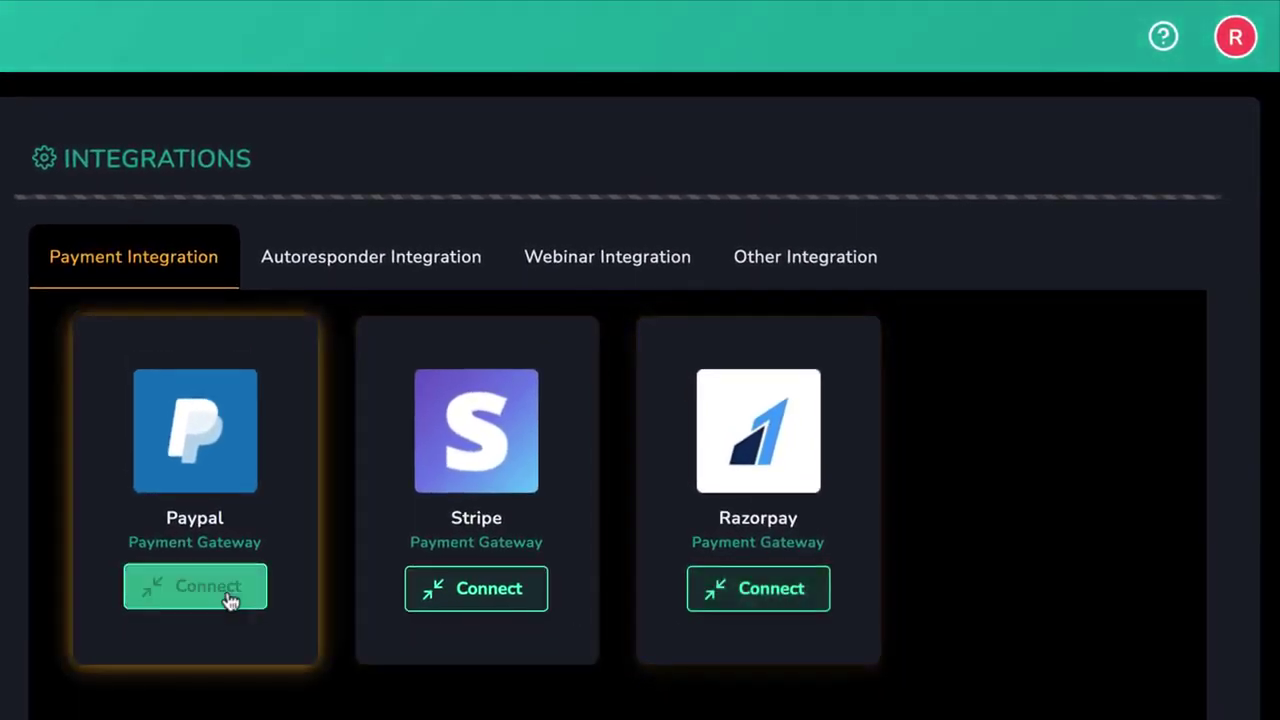
left_click(442, 479)
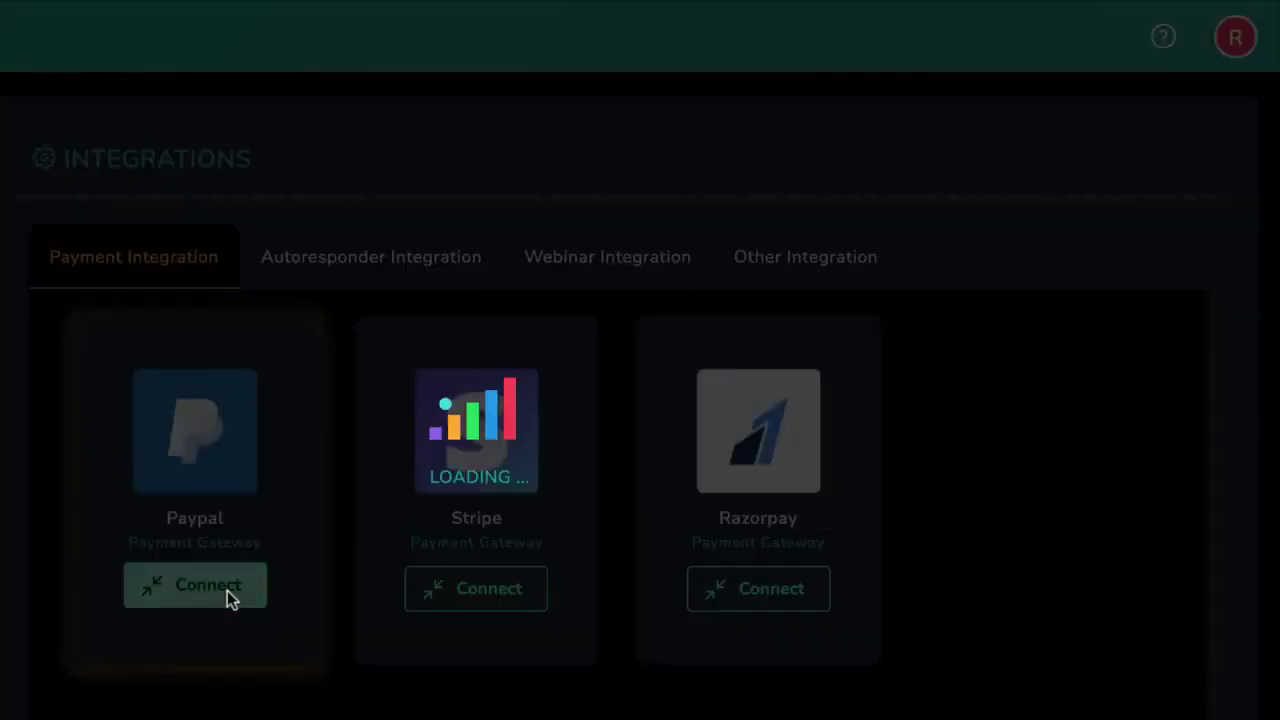
Step: Leave PayPal's Client Id and Secret blank, toggle Live Mode off and back on, then close unsaved
left_click(302, 173)
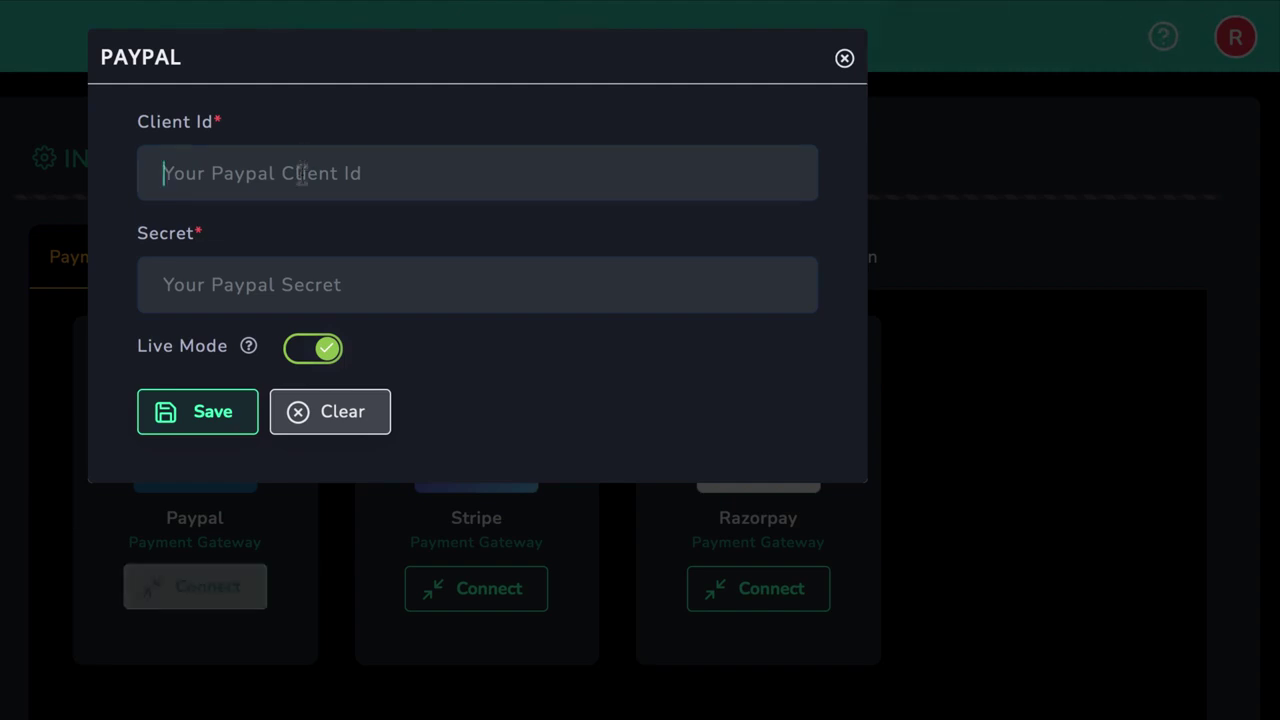
left_click(271, 277)
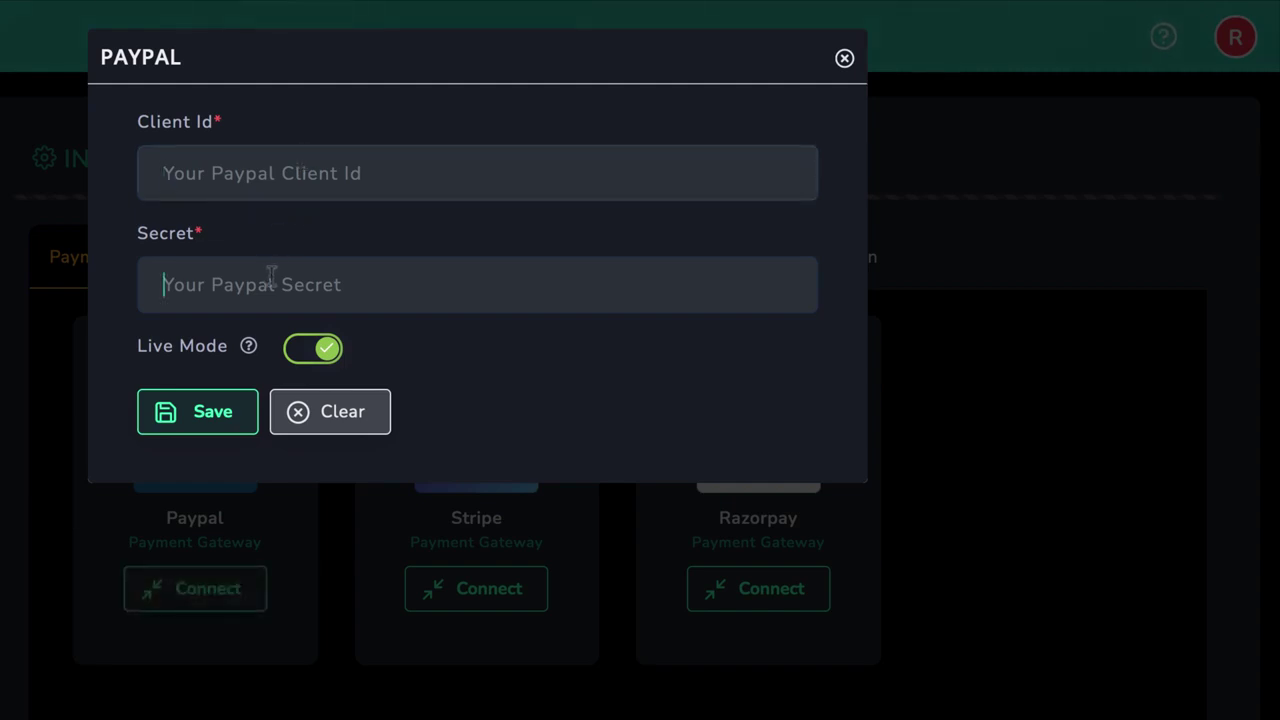
left_click(312, 349)
left_click(286, 348)
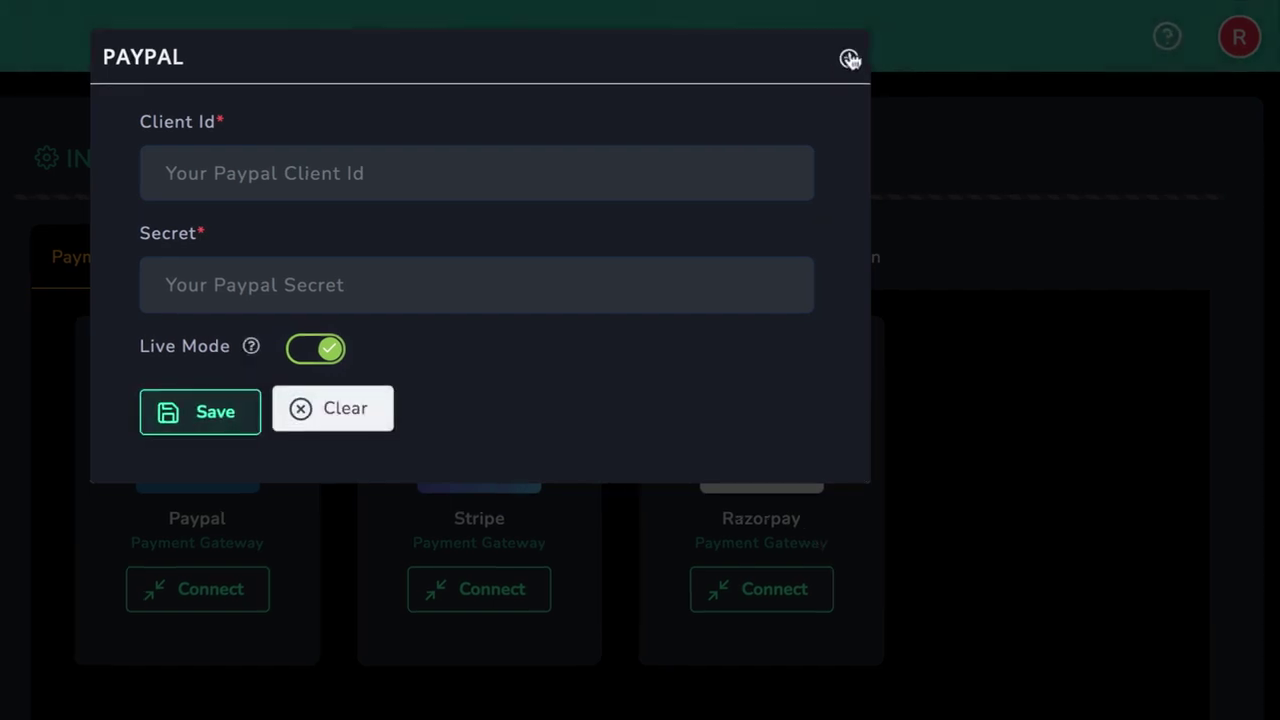
left_click(844, 58)
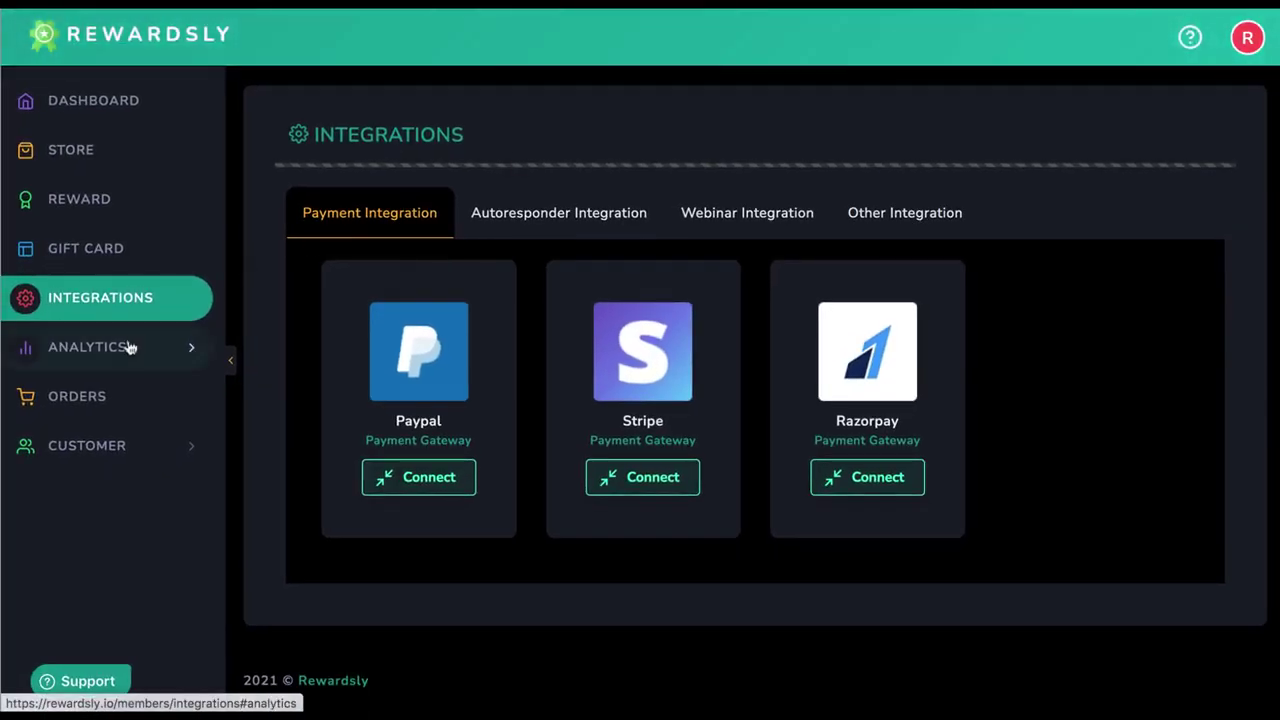
Step: Open DuckDonuts' Reward Analytics from the Analytics sidebar section, showing 4 visitors and zero subscribers
left_click(130, 347)
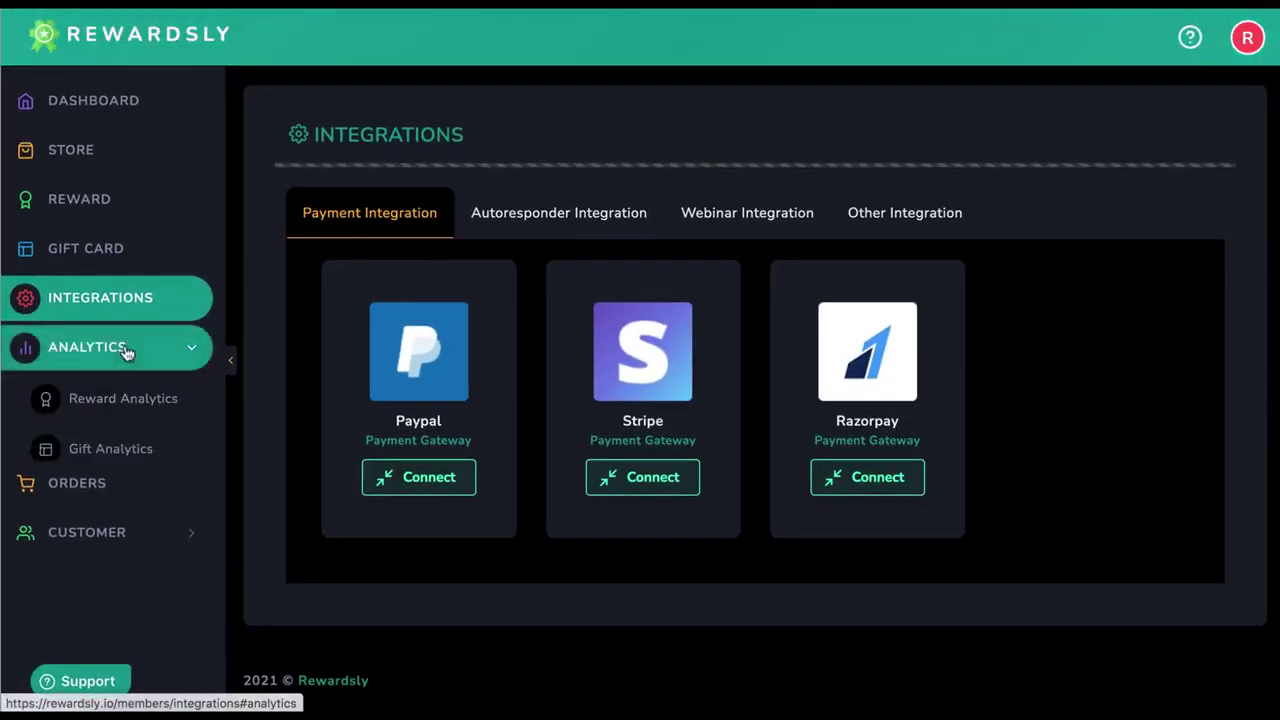
left_click(119, 400)
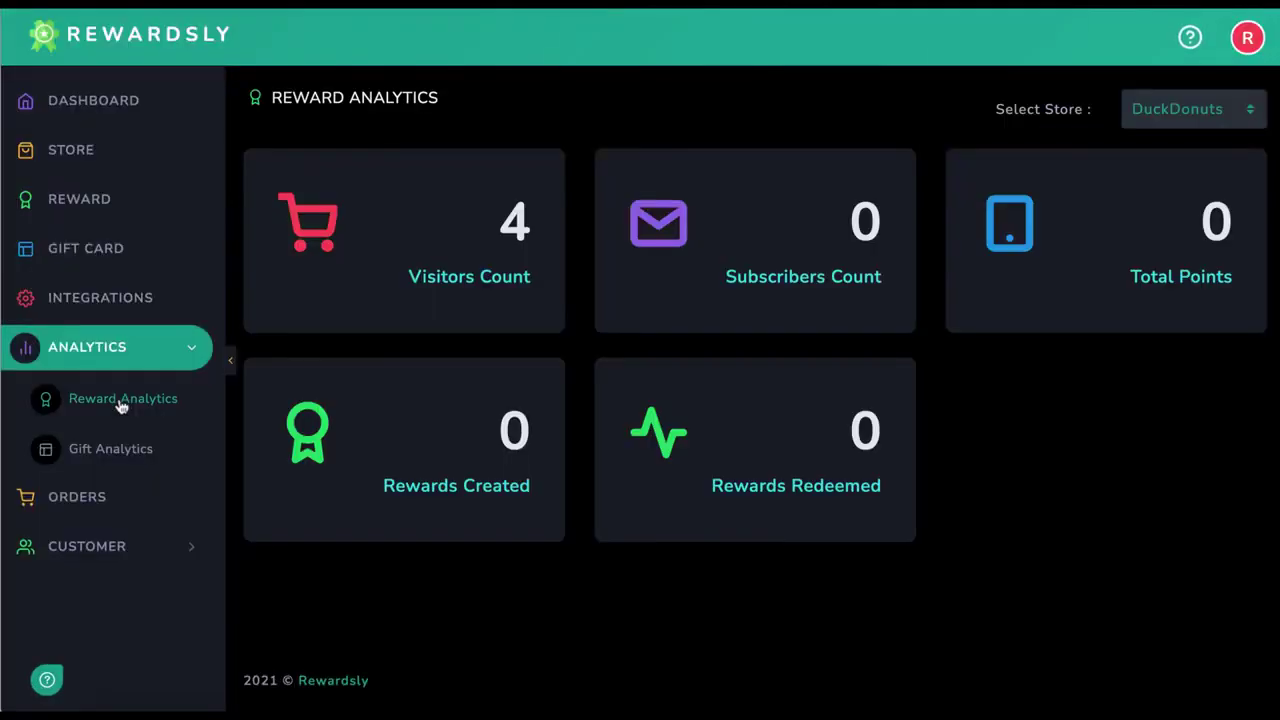